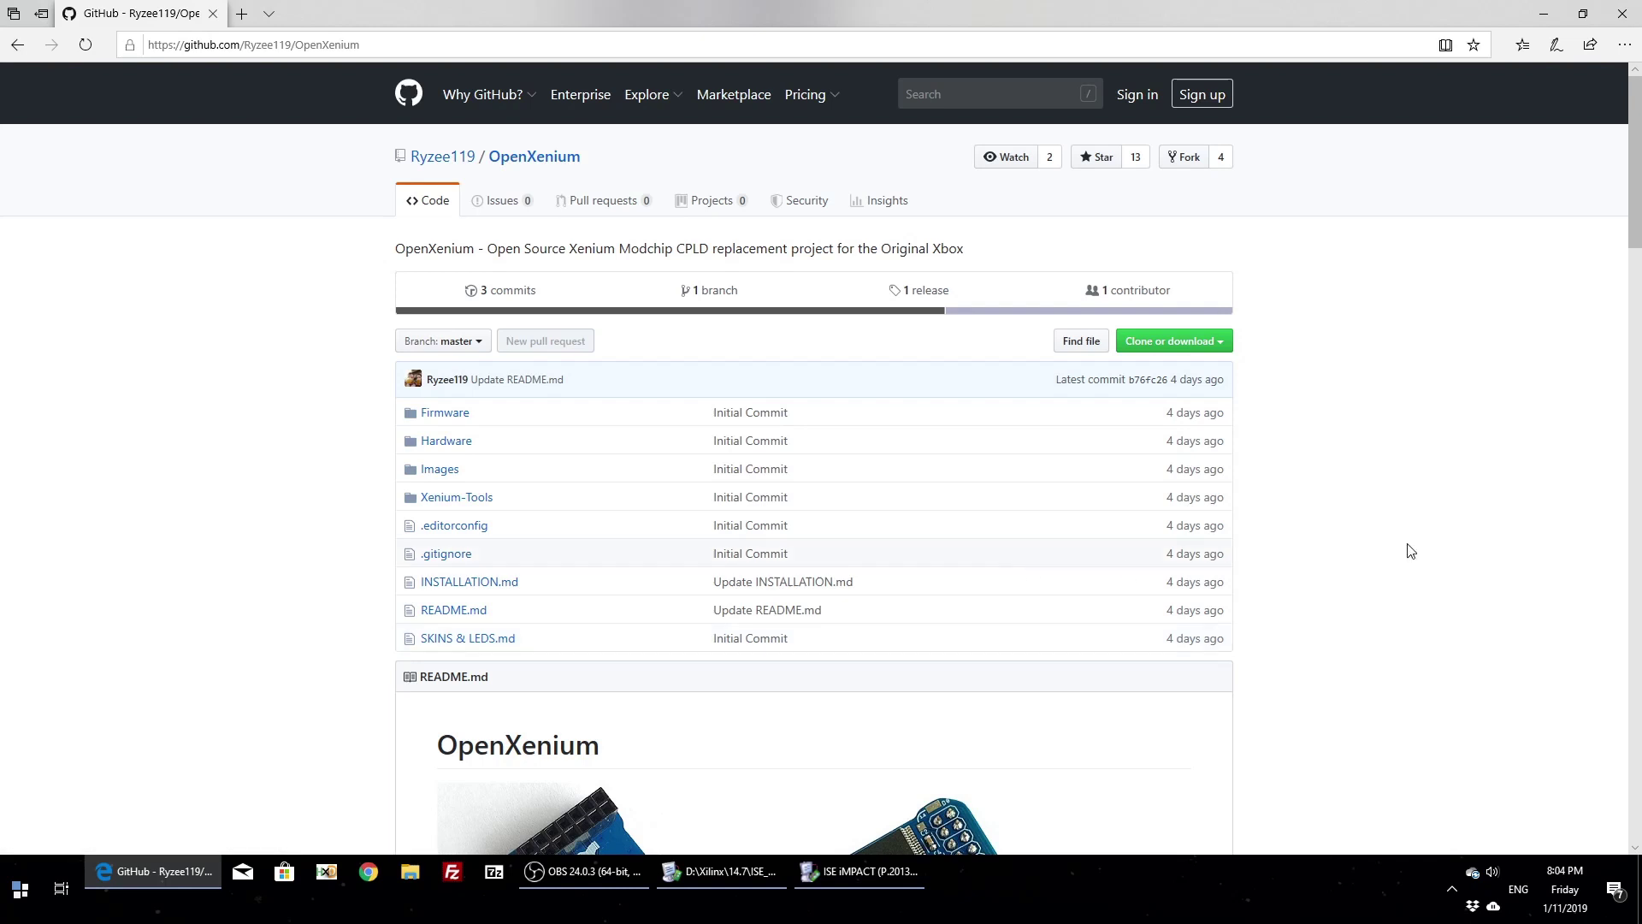
Read through the OpenXenium repository README, covering the board photos, supported features, folder structure, XeniumOS BIOS notes and references.
scroll(1397, 598, "down", 3)
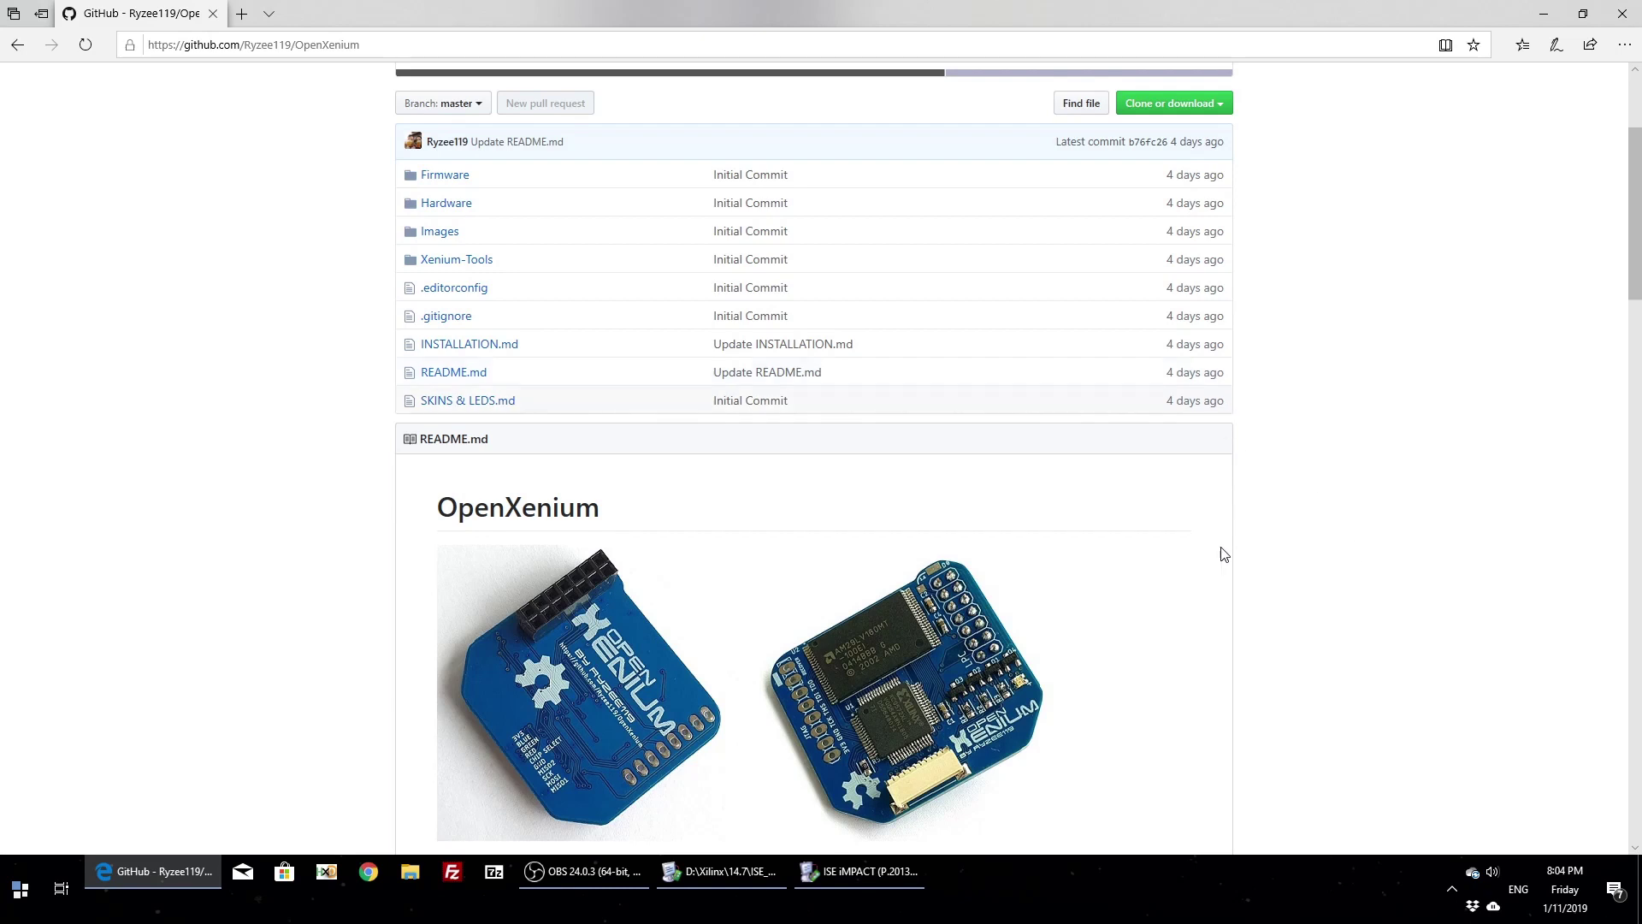
scroll(945, 416, "down", 2)
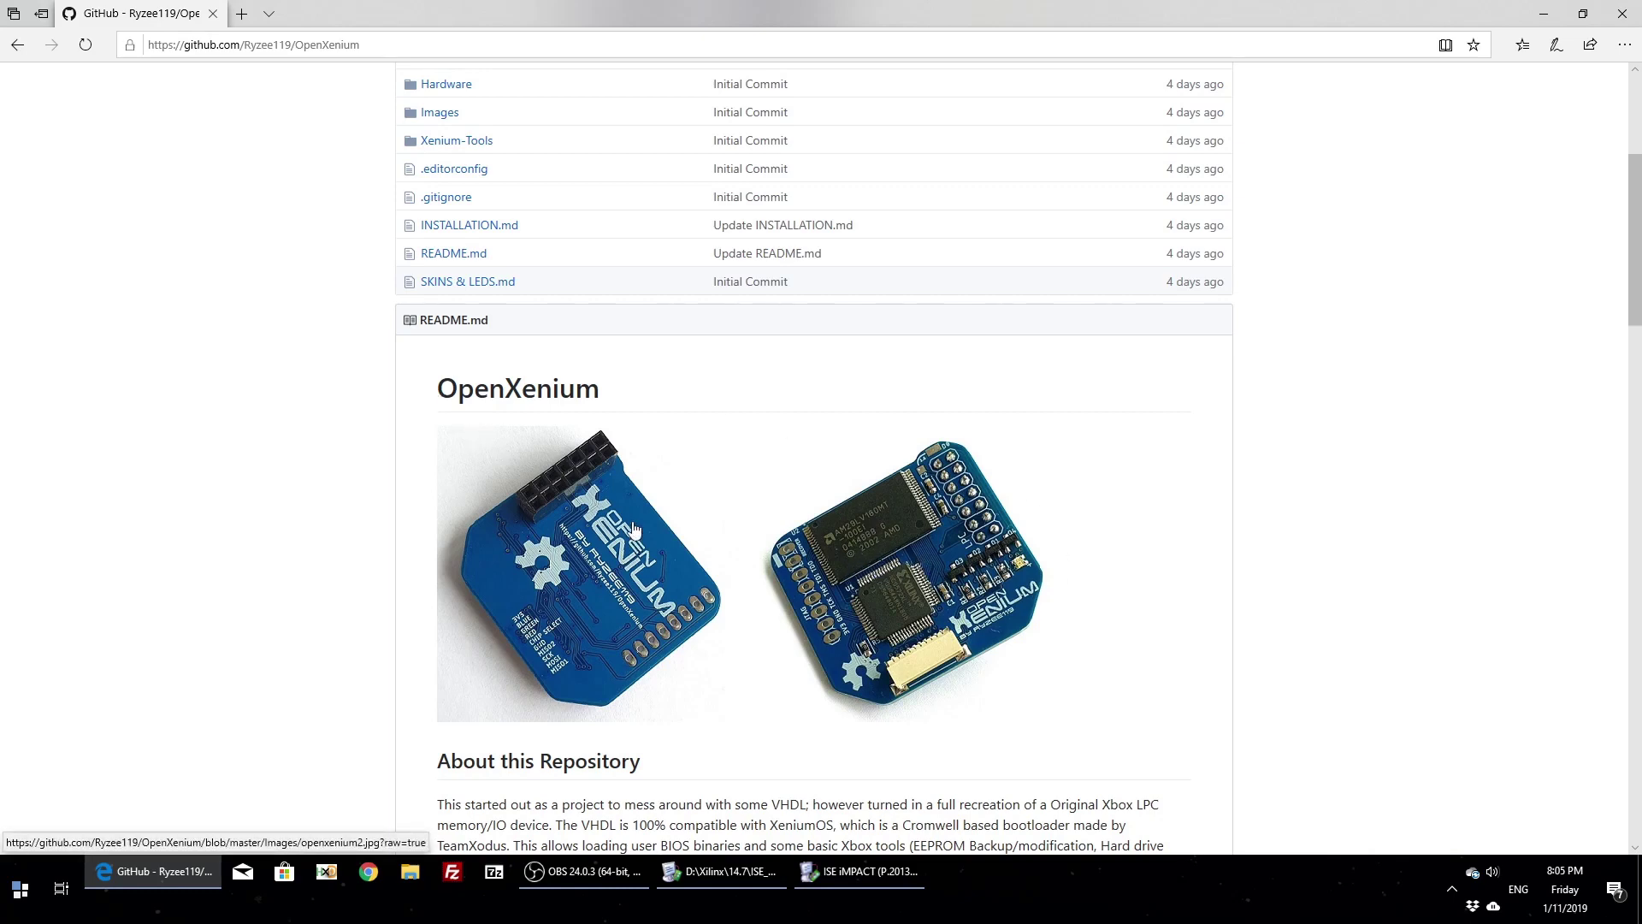
scroll(642, 548, "up", 3)
scroll(303, 91, "up", 1)
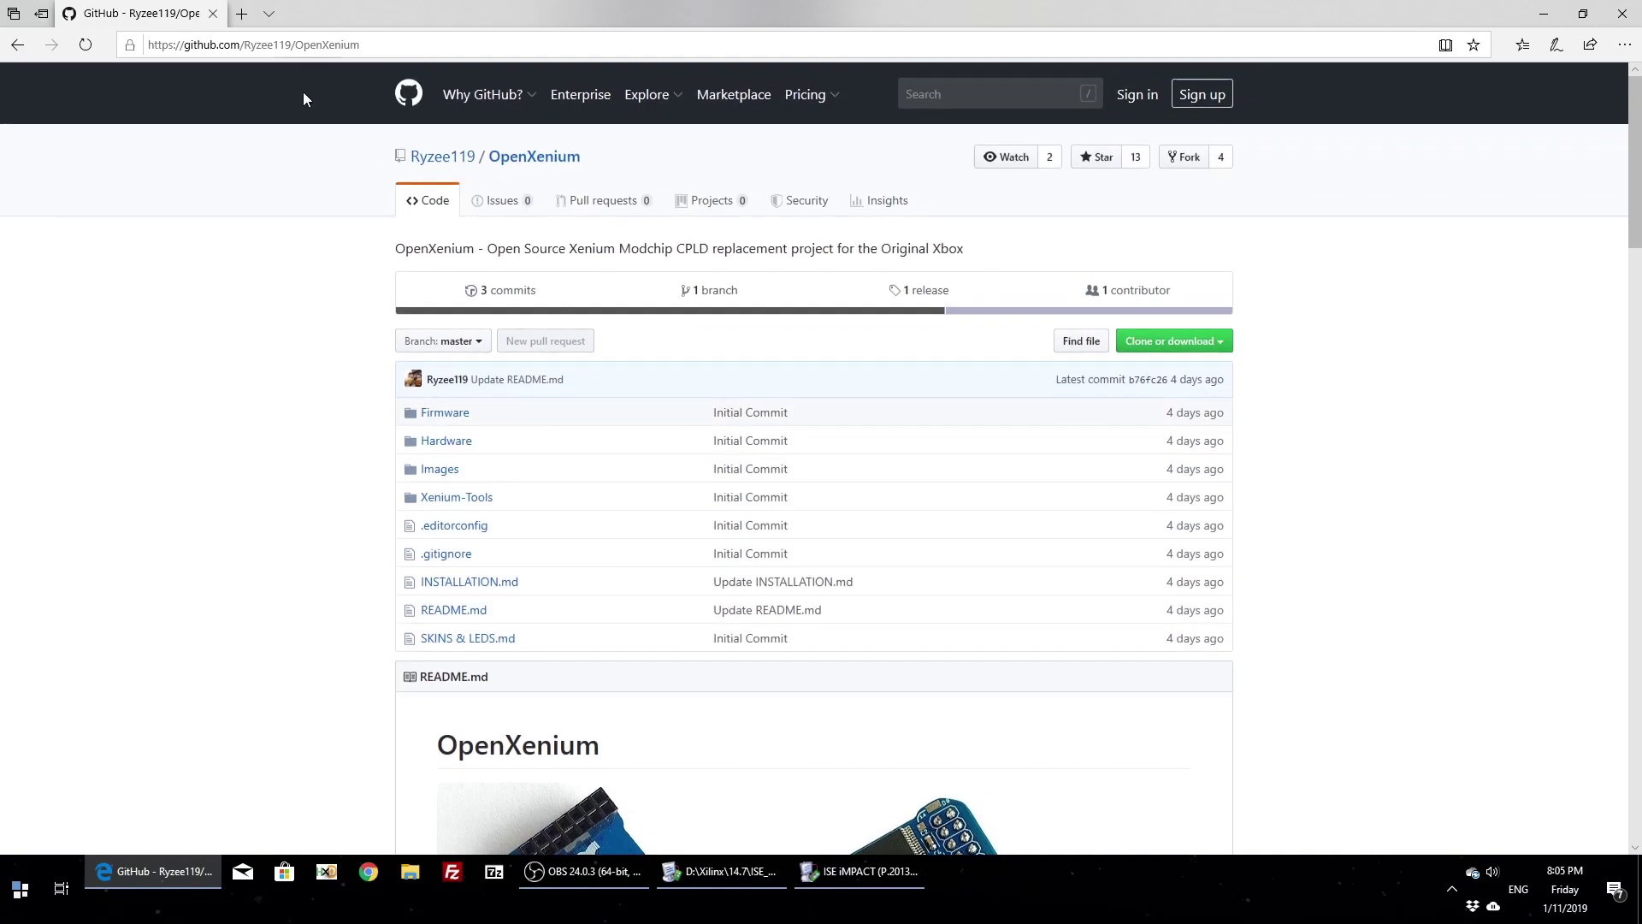
scroll(334, 268, "down", 6)
scroll(315, 609, "down", 10)
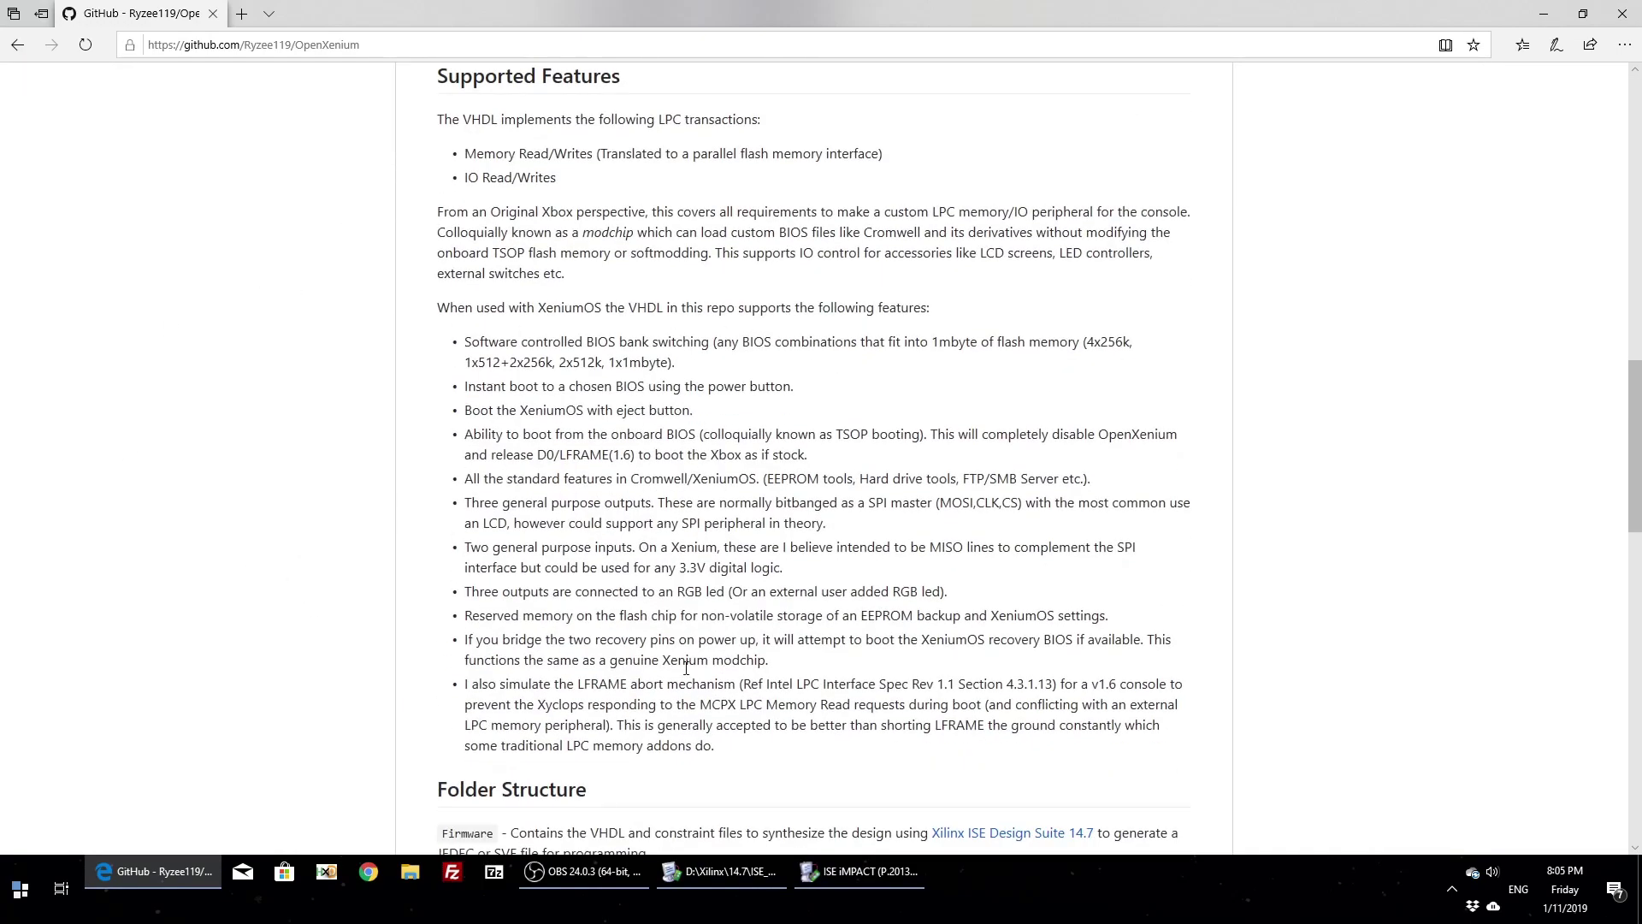
scroll(820, 755, "down", 10)
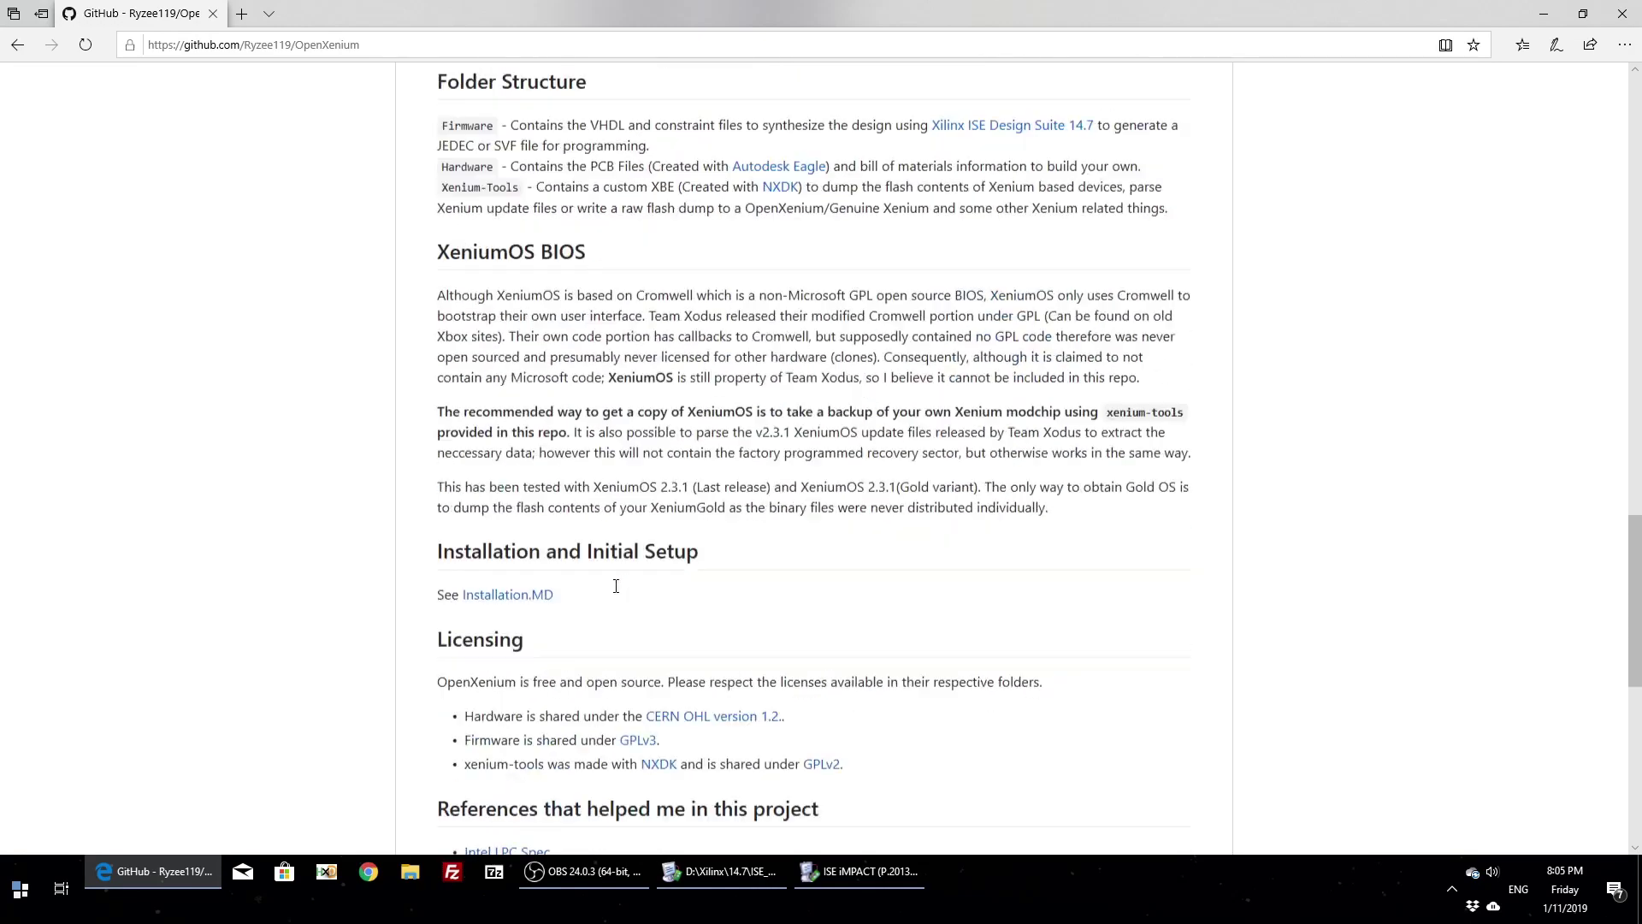
scroll(490, 552, "down", 3)
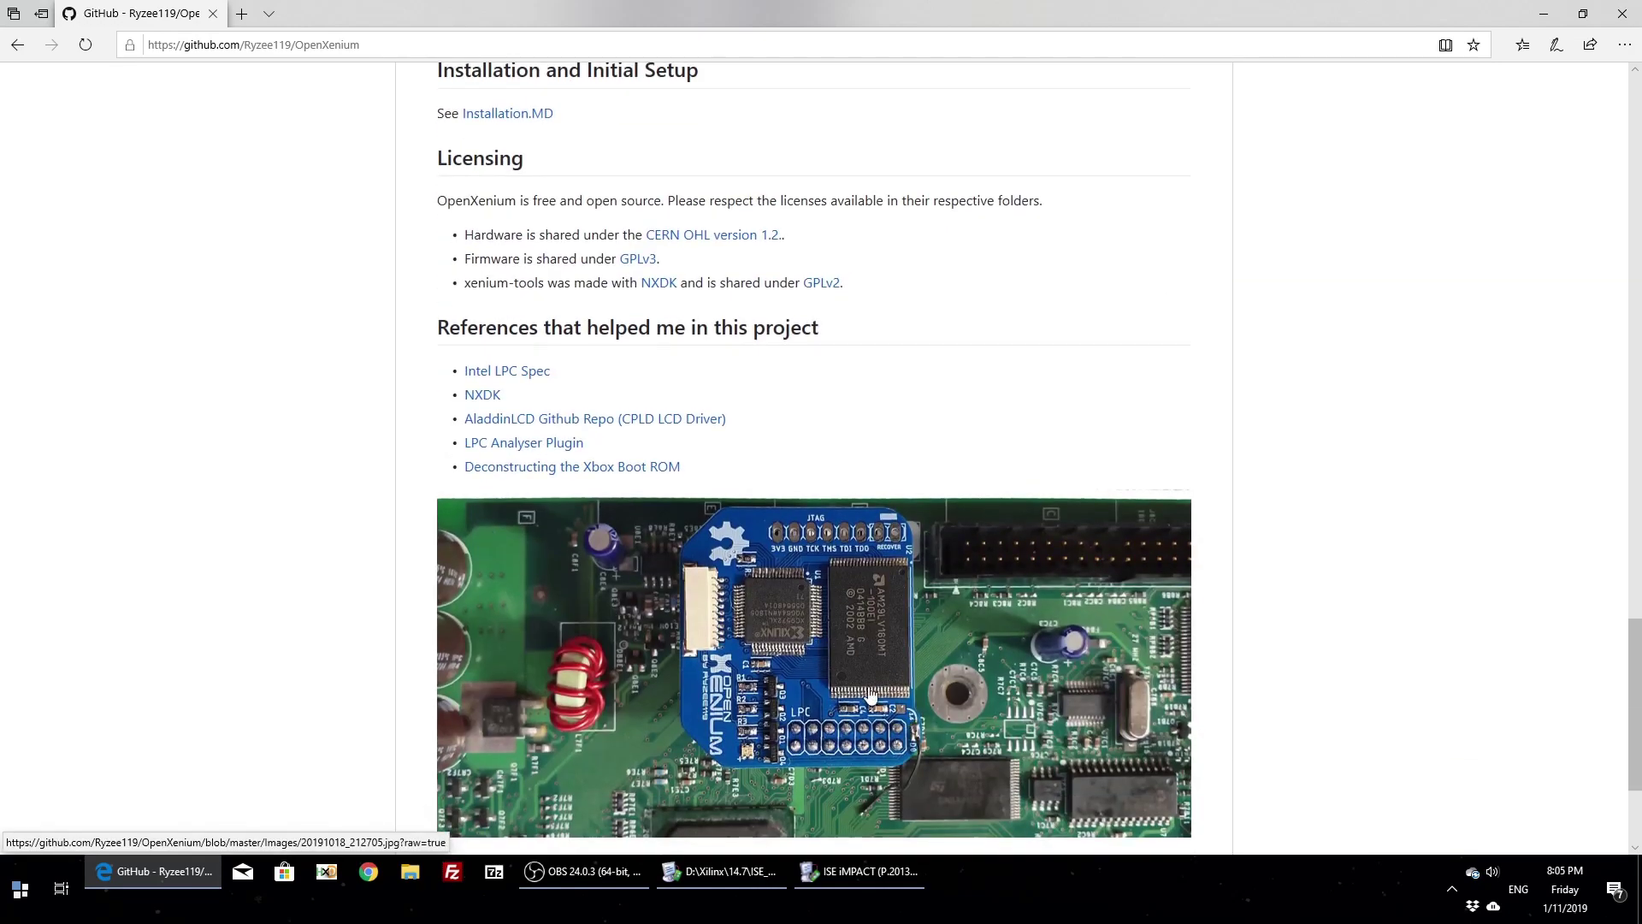
scroll(478, 550, "up", 7)
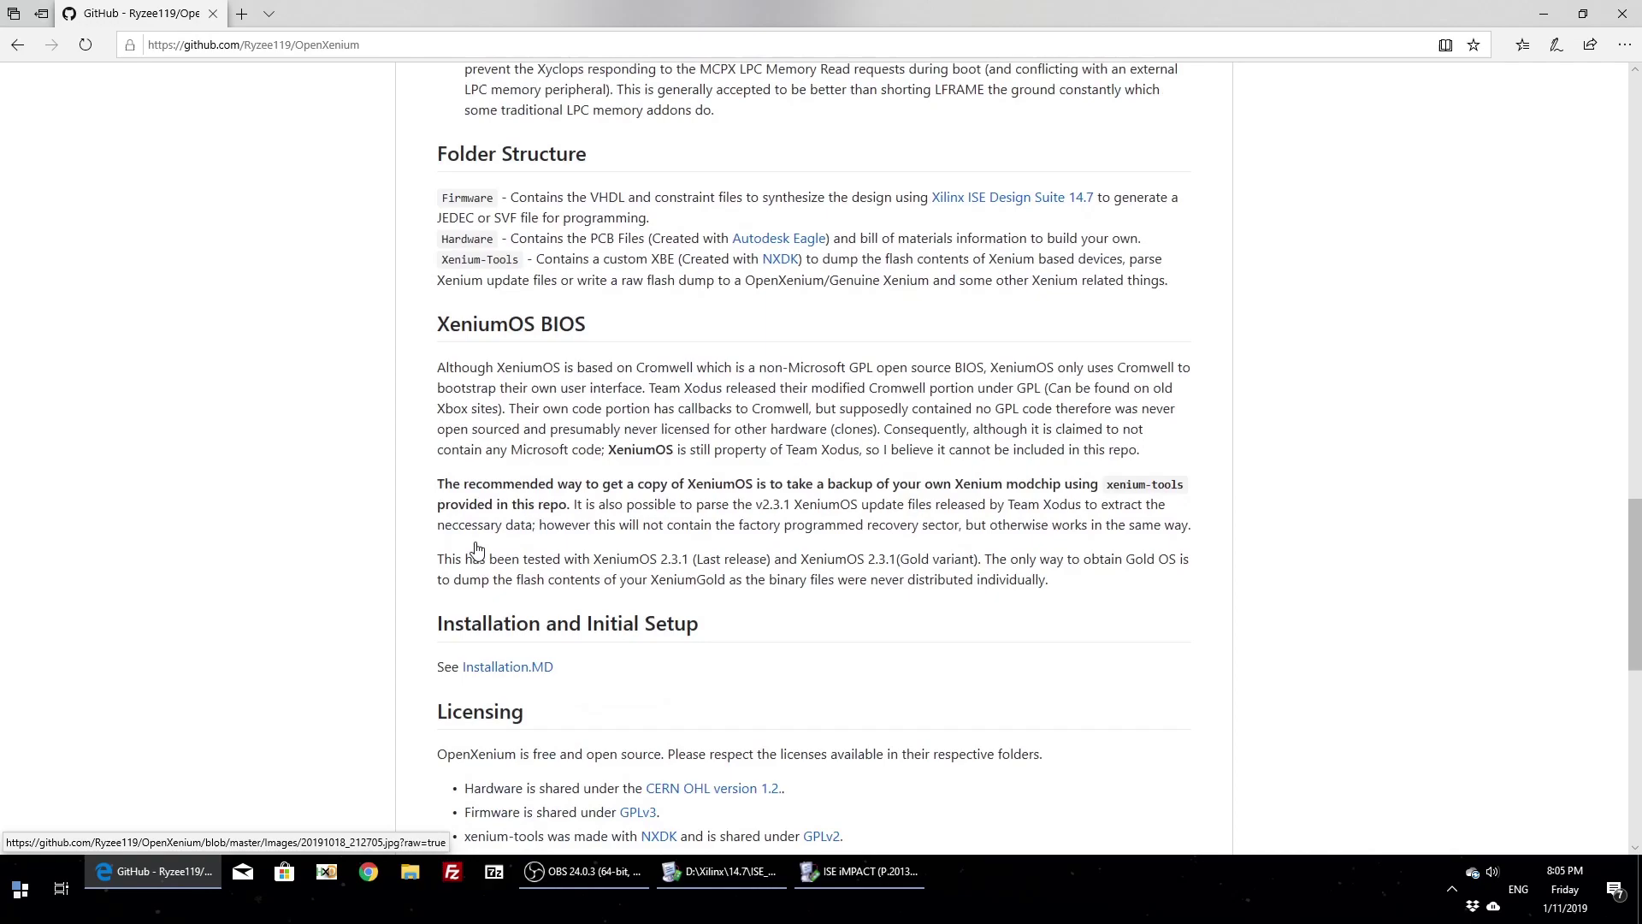
scroll(474, 543, "up", 12)
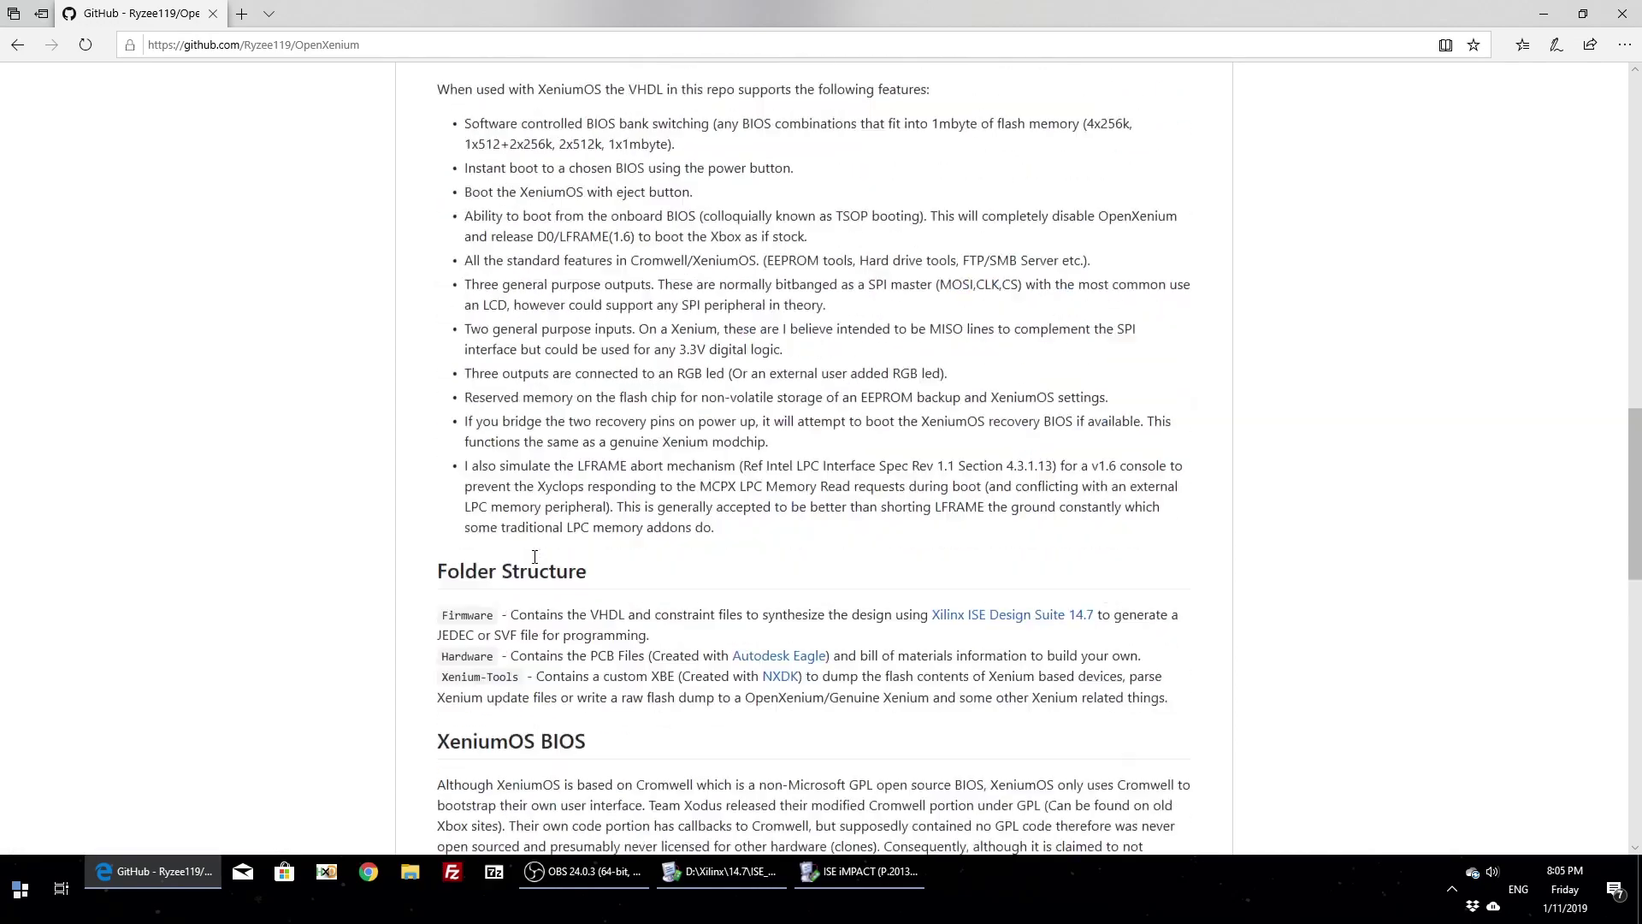
scroll(516, 569, "up", 7)
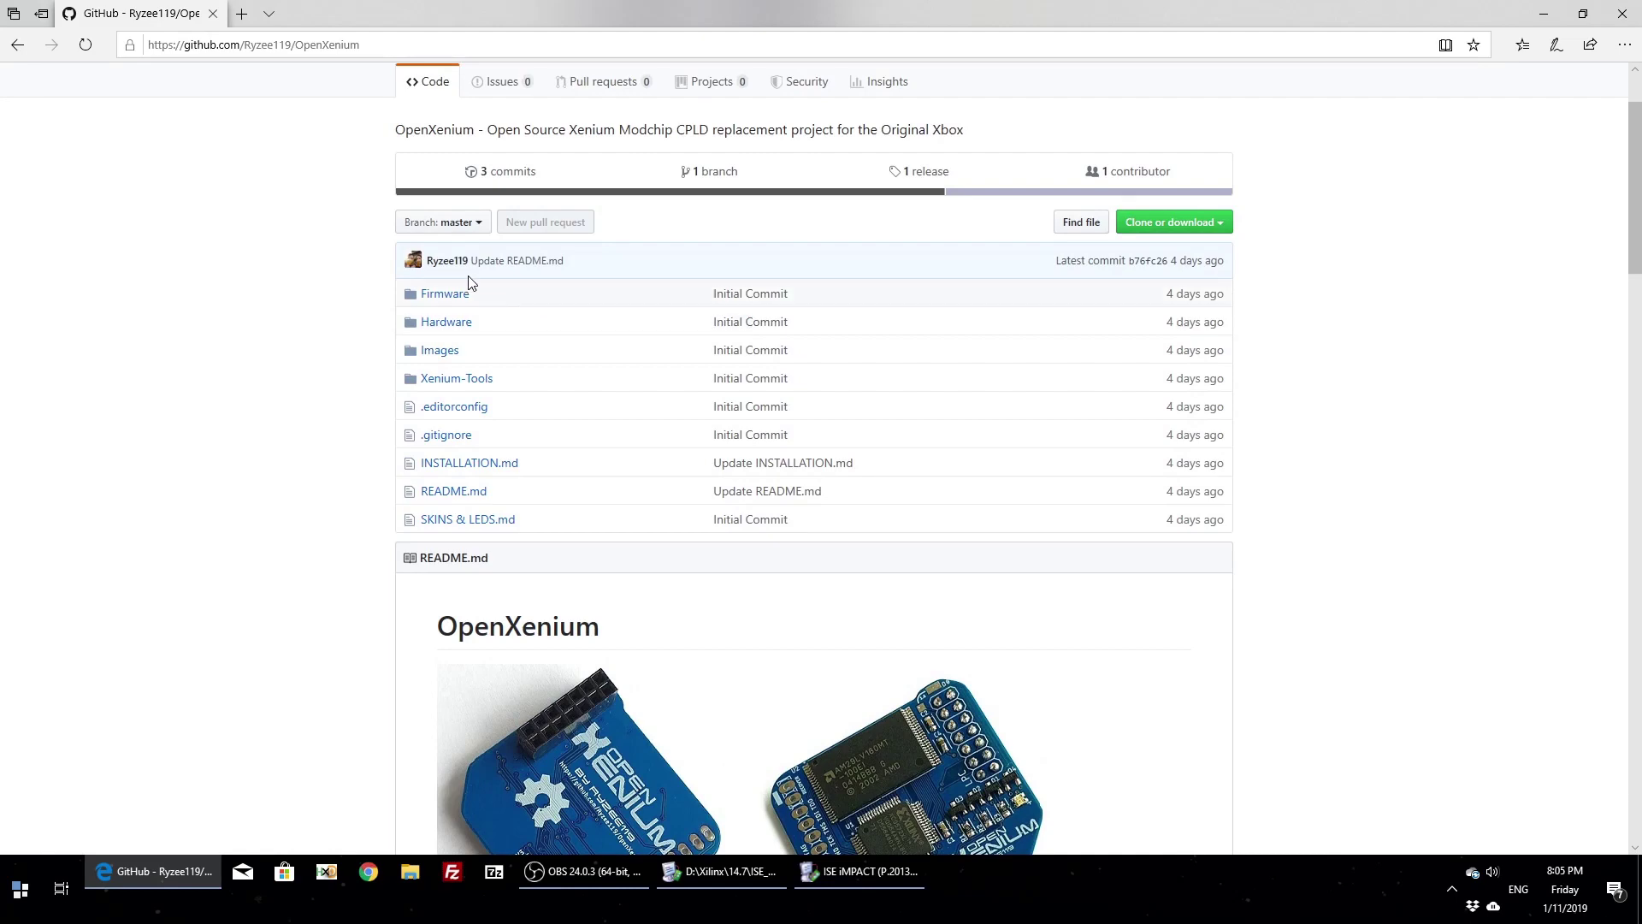
Open the repository's Hardware folder and load the Digikey Quick Cart link from its bill of materials in a new tab.
left_click(454, 327)
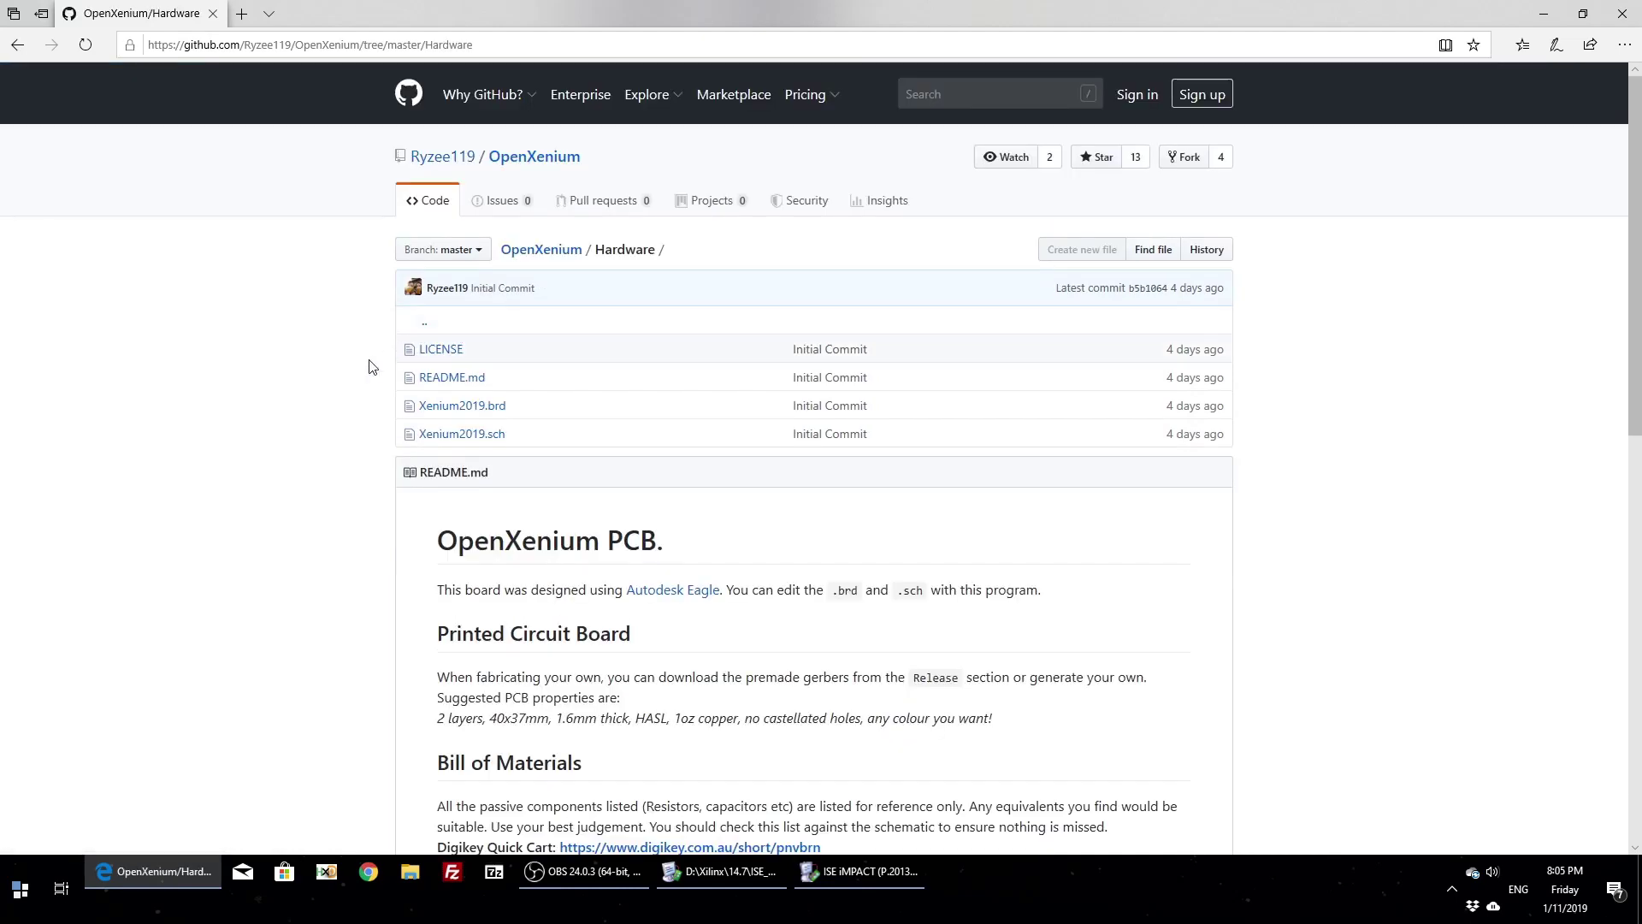
scroll(306, 404, "down", 4)
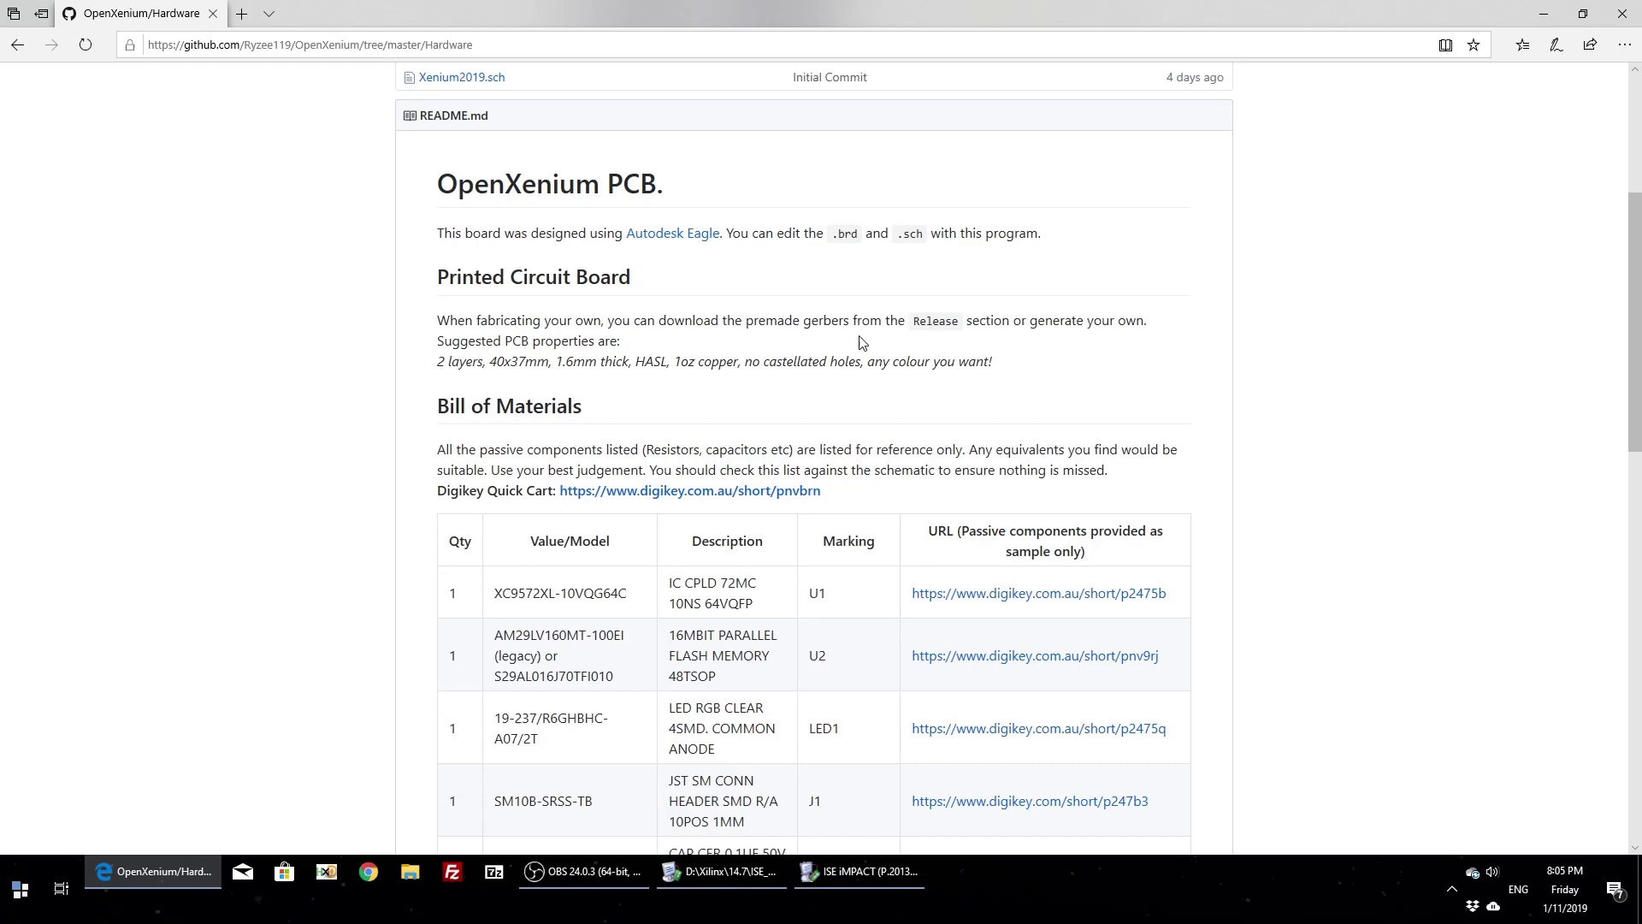
middle_click(637, 492)
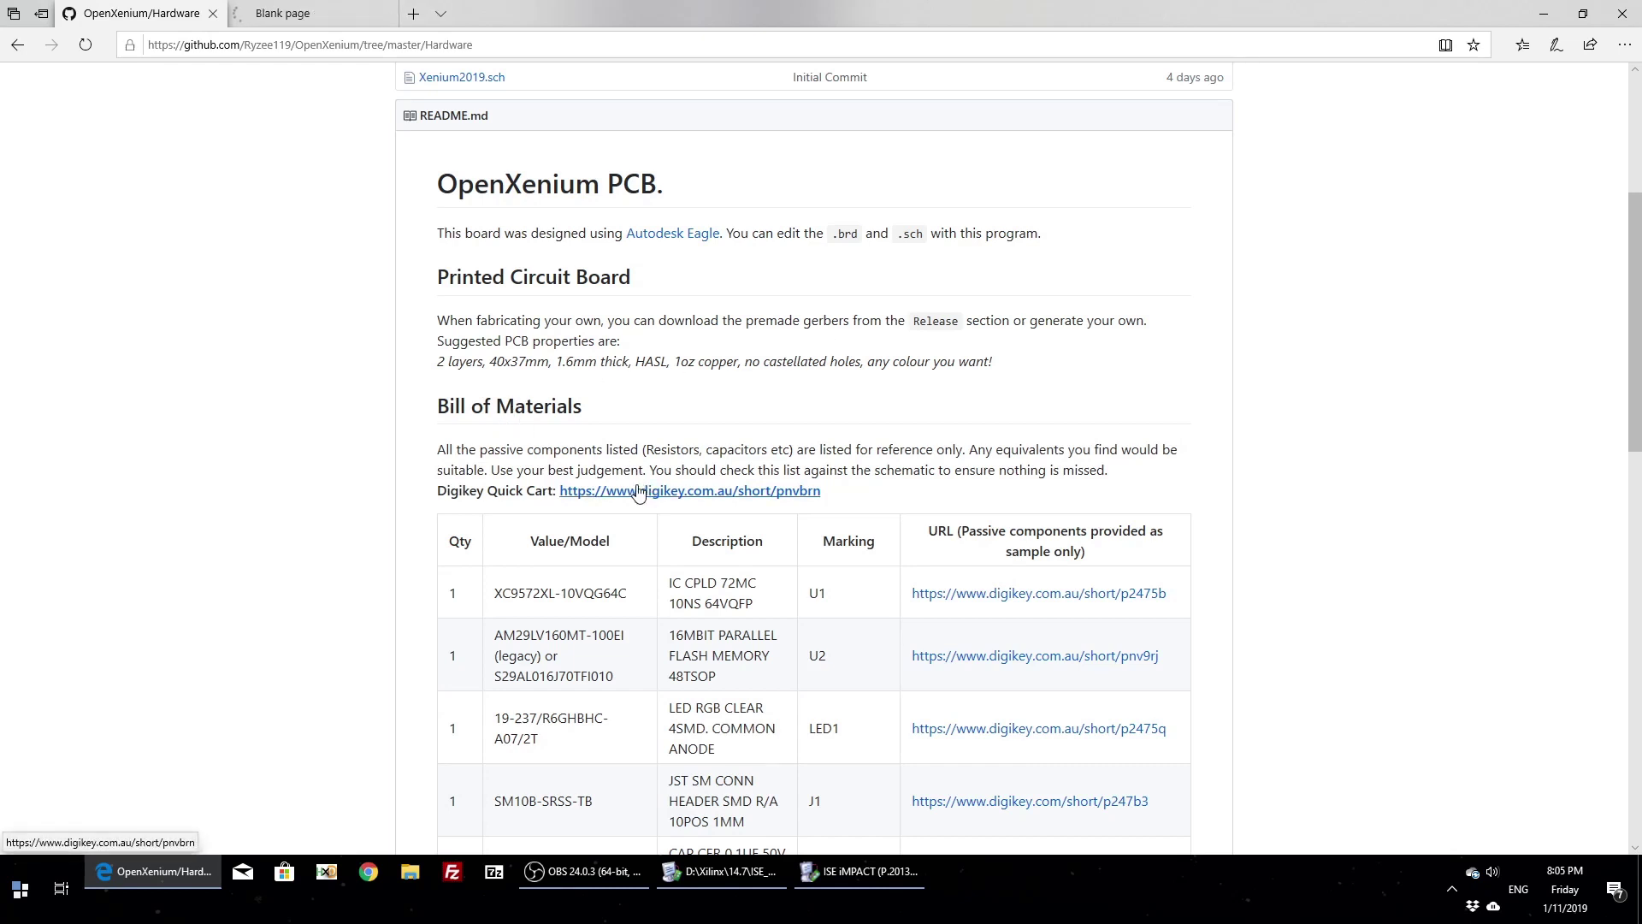
scroll(638, 492, "down", 4)
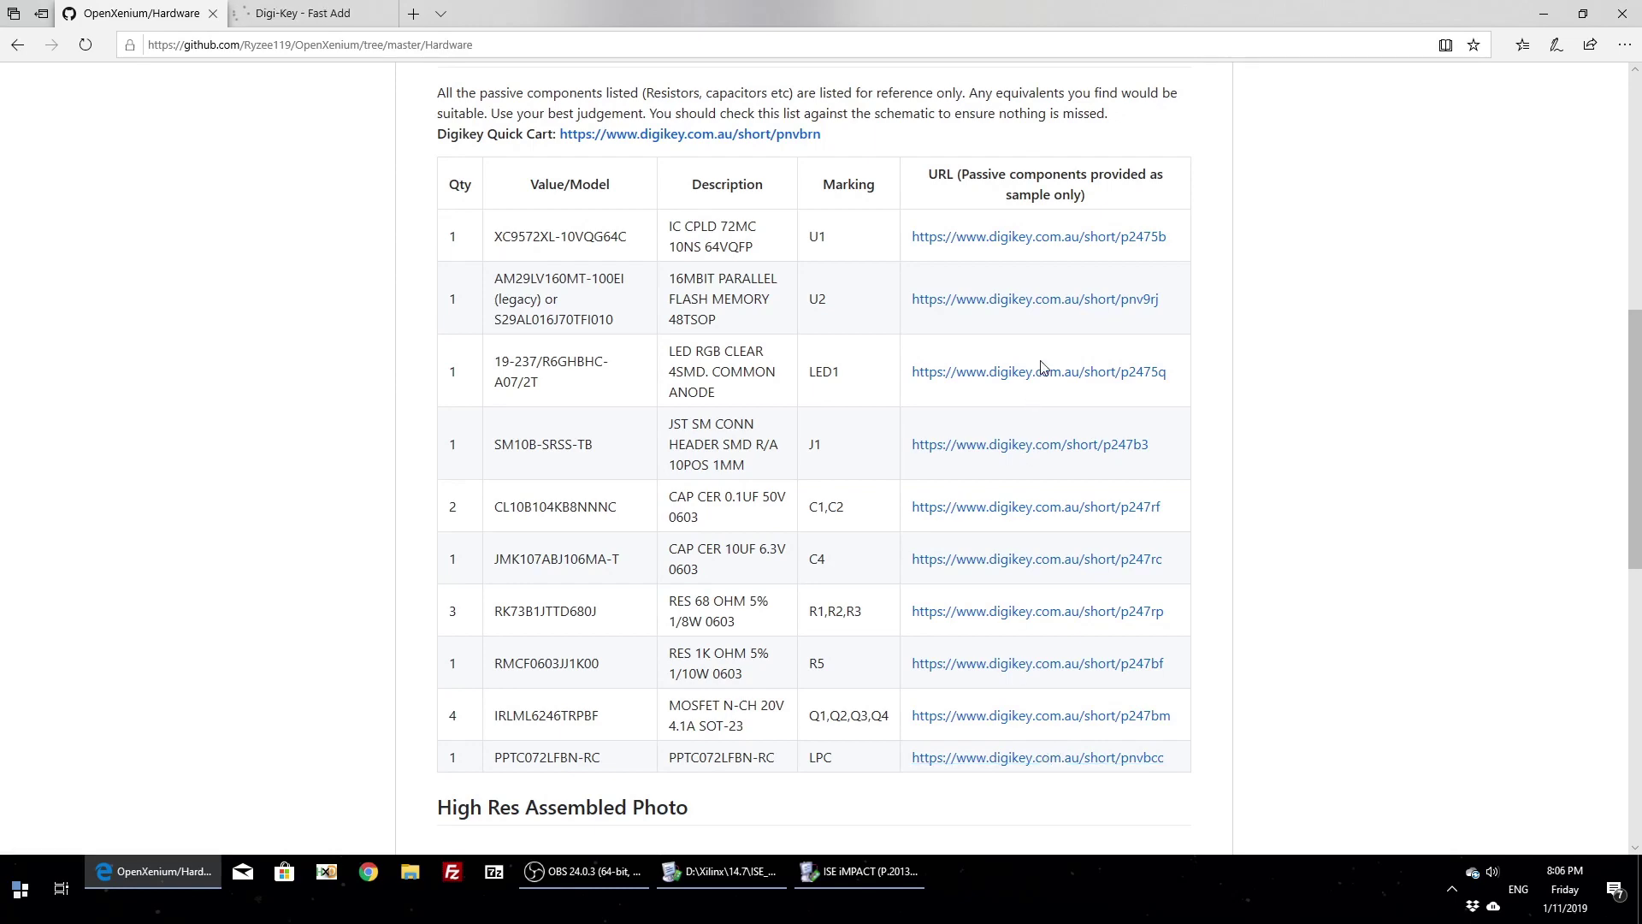
scroll(682, 258, "up", 2)
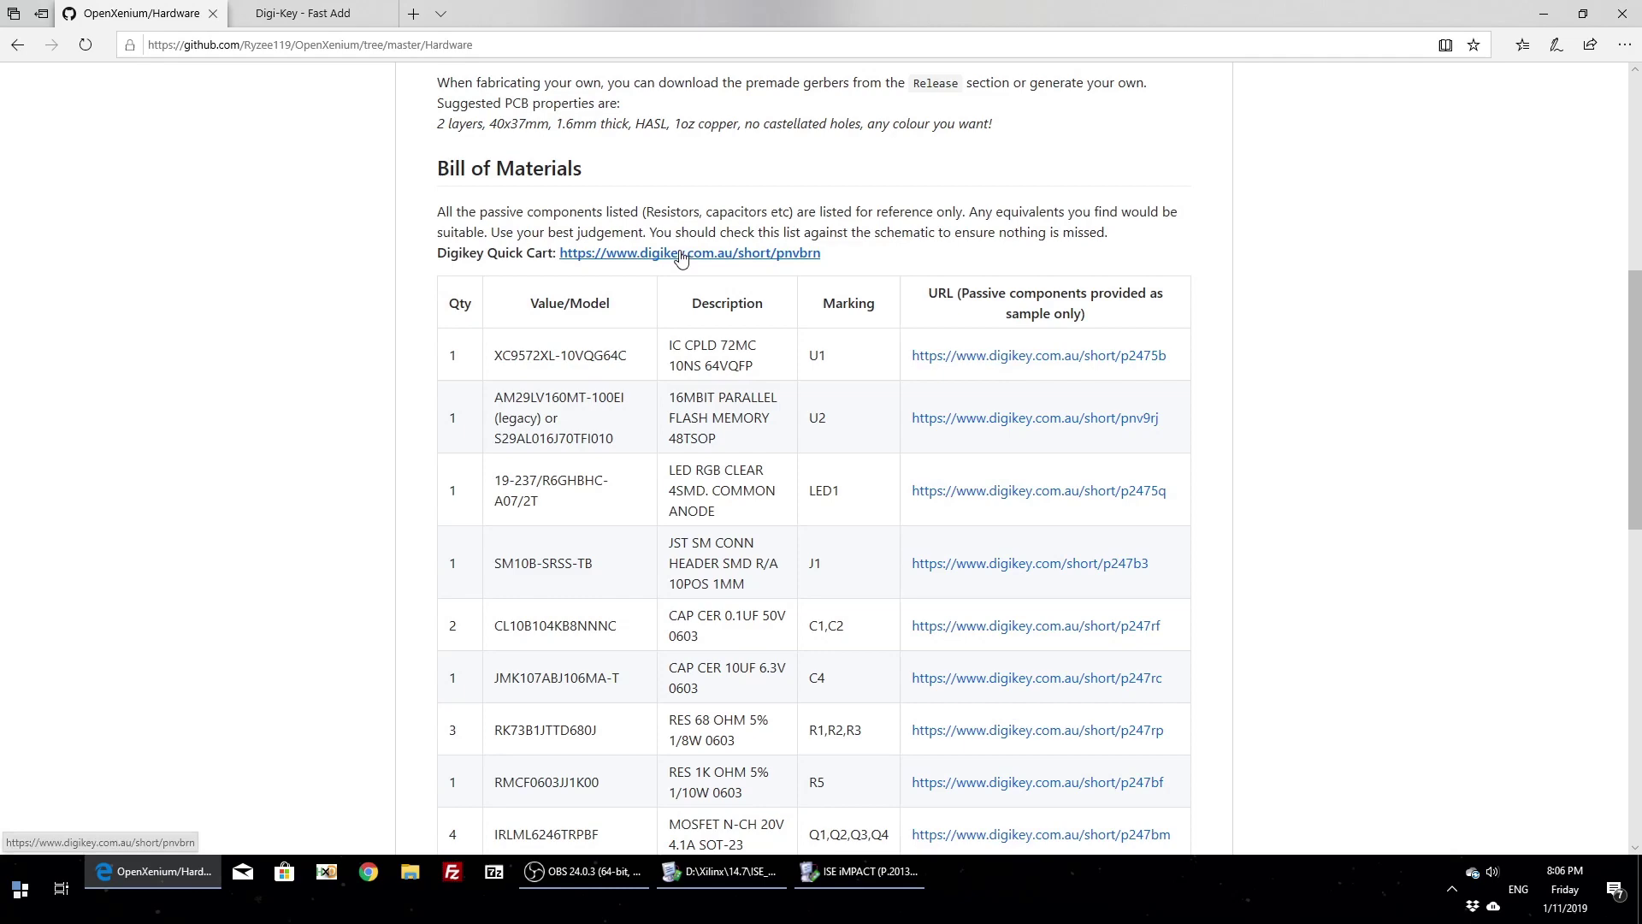
Switch to the Digi-Key shopping cart and review its listed parts, quantities and subtotal.
left_click(681, 255)
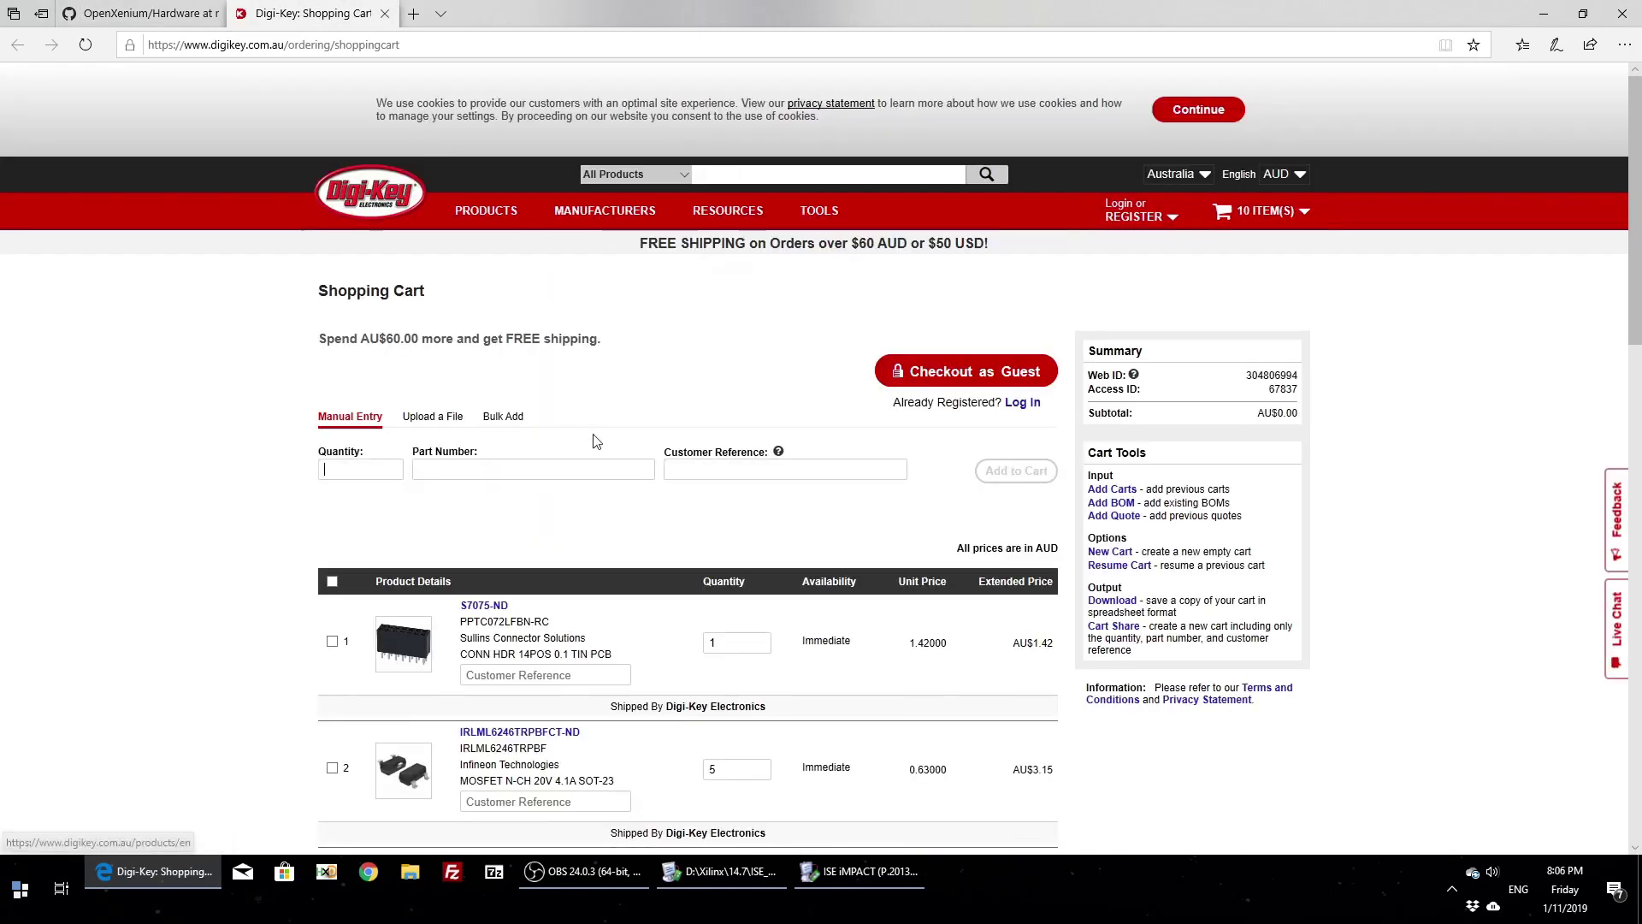
scroll(596, 441, "down", 14)
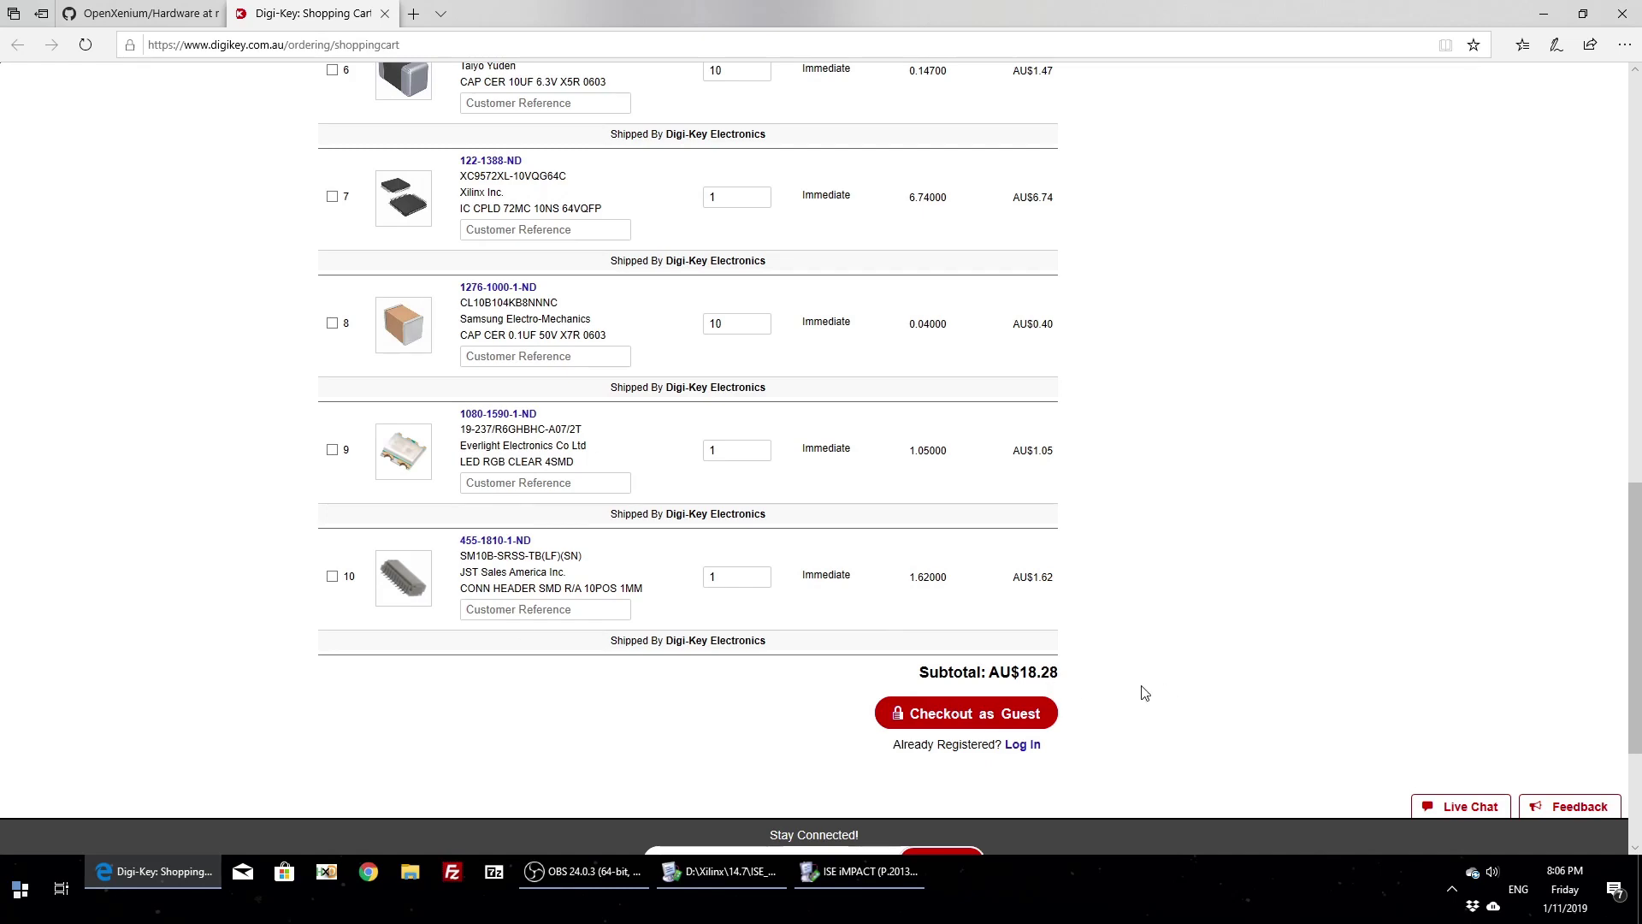
scroll(445, 590, "up", 8)
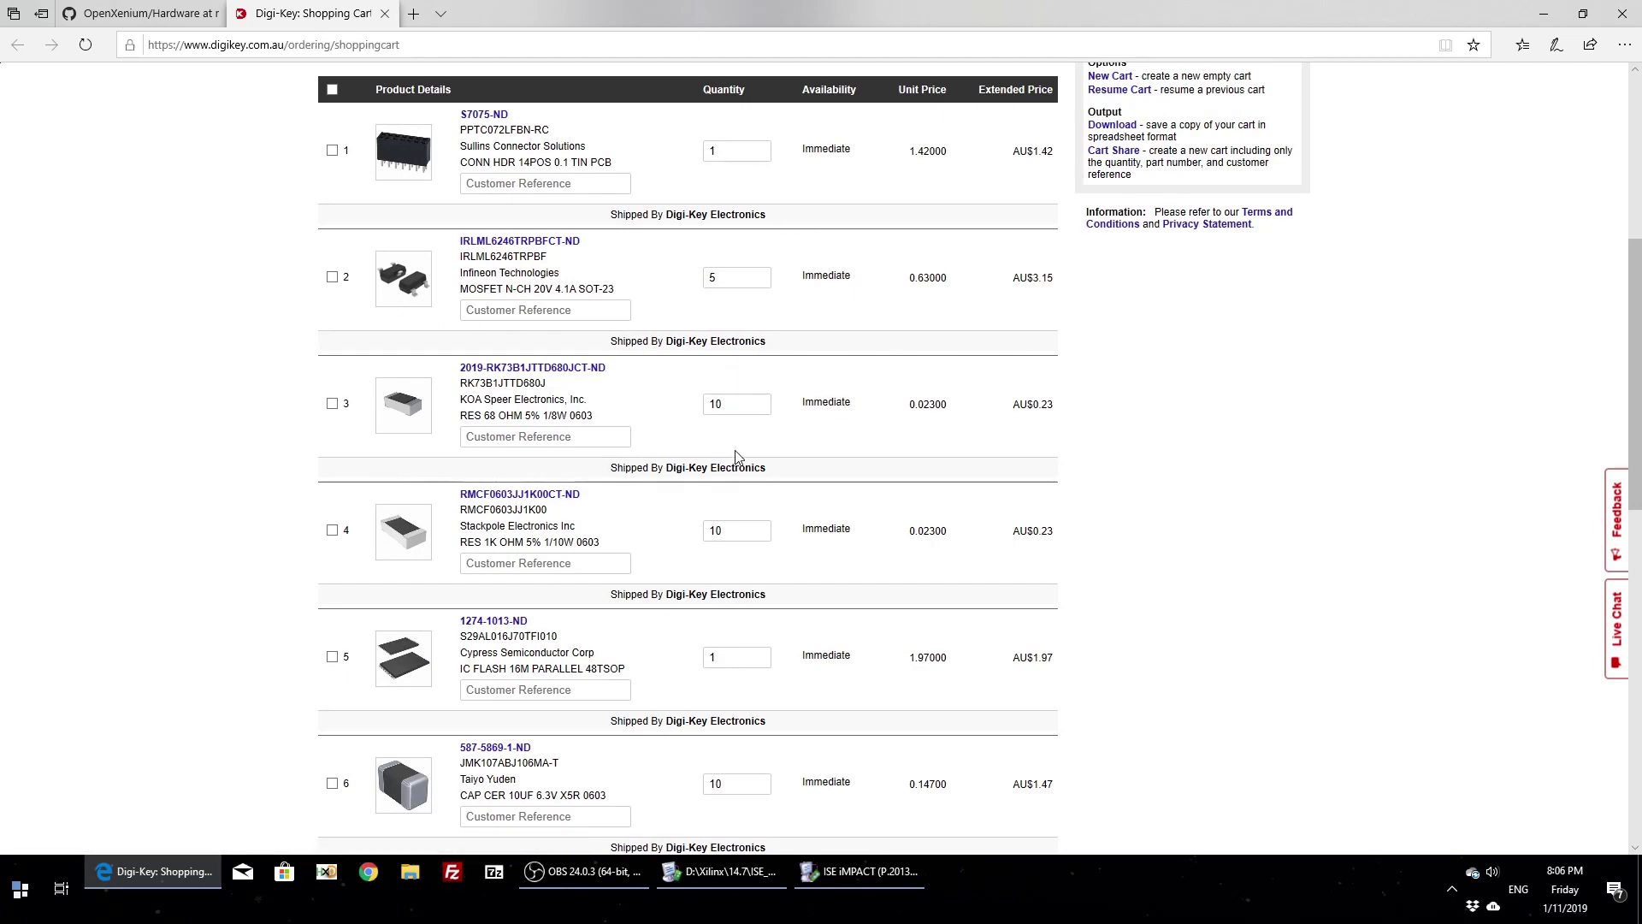
scroll(736, 455, "down", 7)
scroll(445, 598, "up", 5)
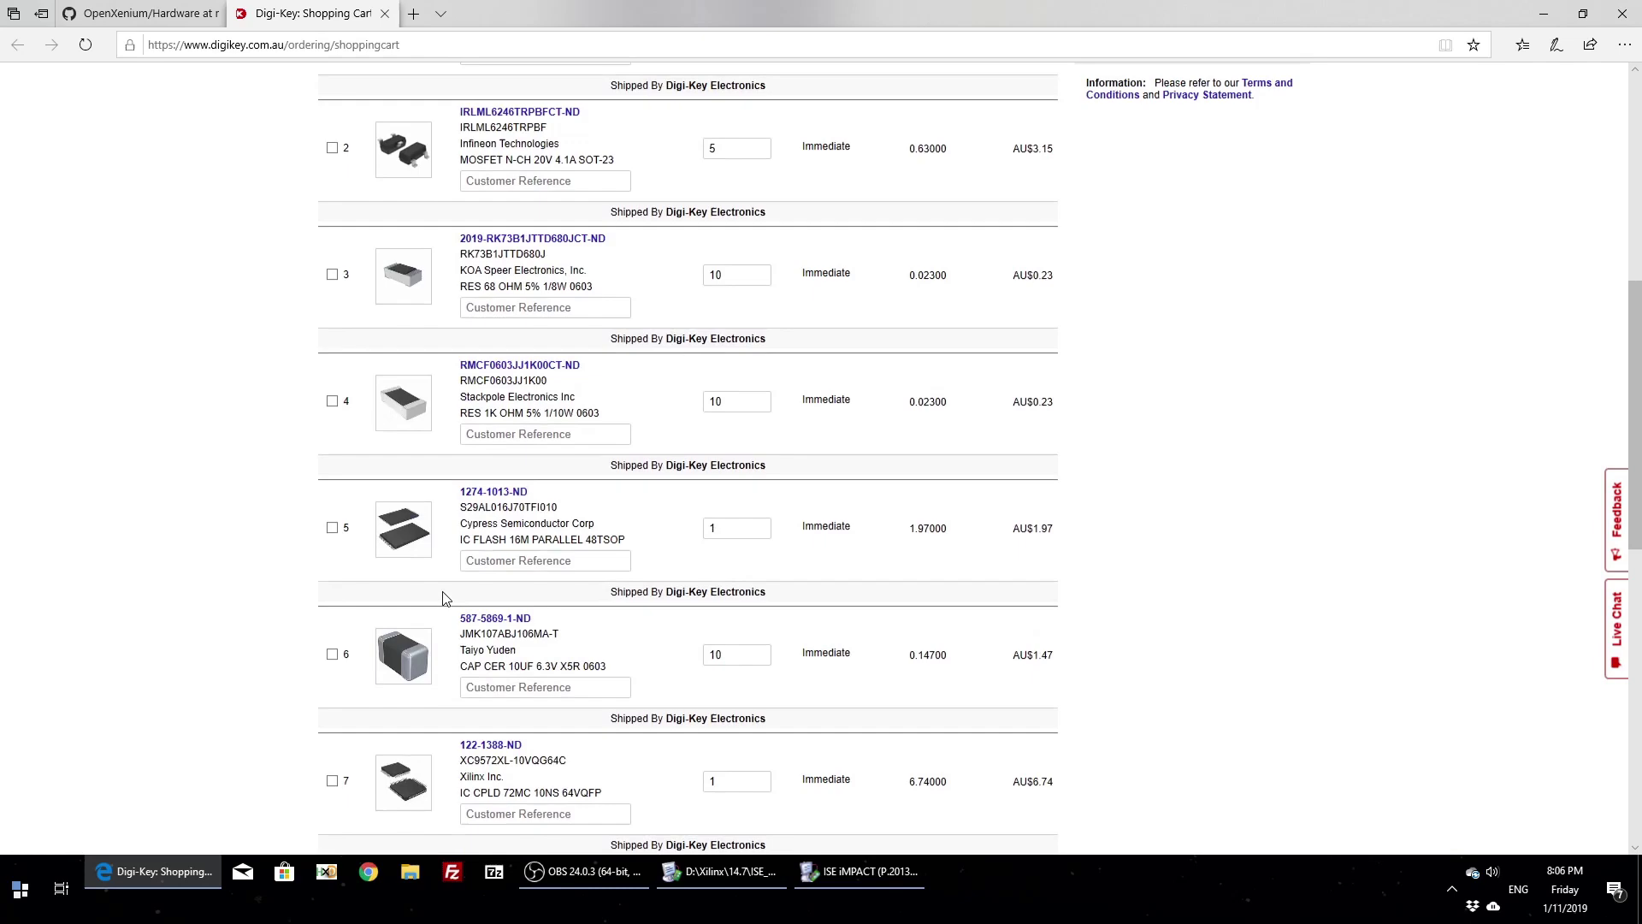
scroll(444, 598, "up", 3)
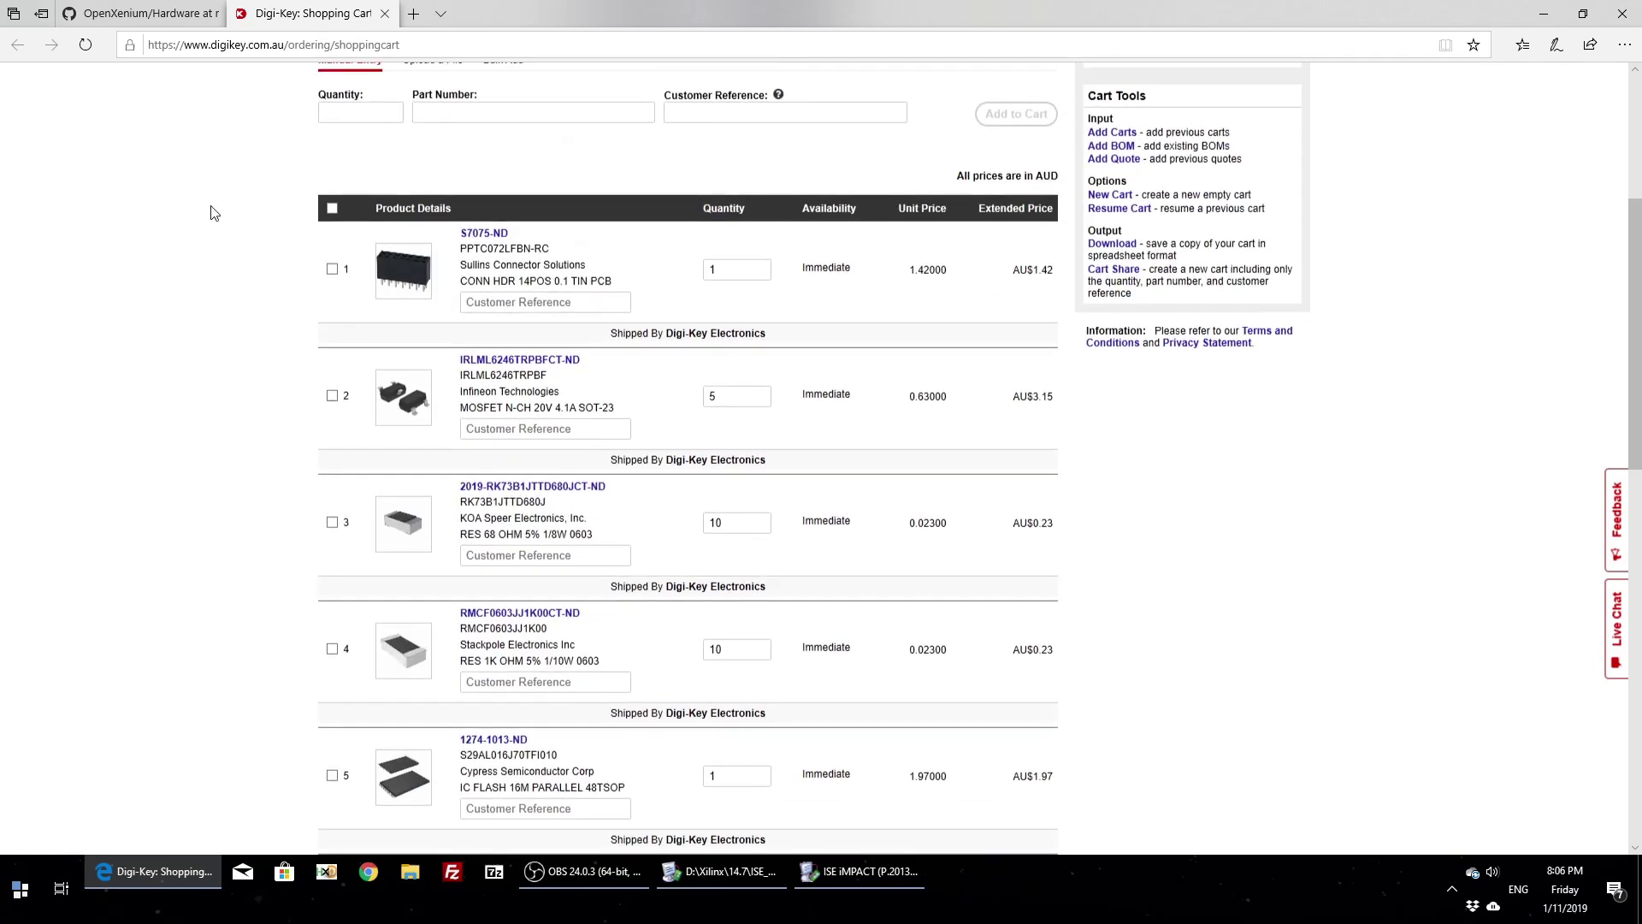
Return to the Hardware folder page on GitHub and examine the PCB notes and the high-res assembled photo.
left_click(148, 13)
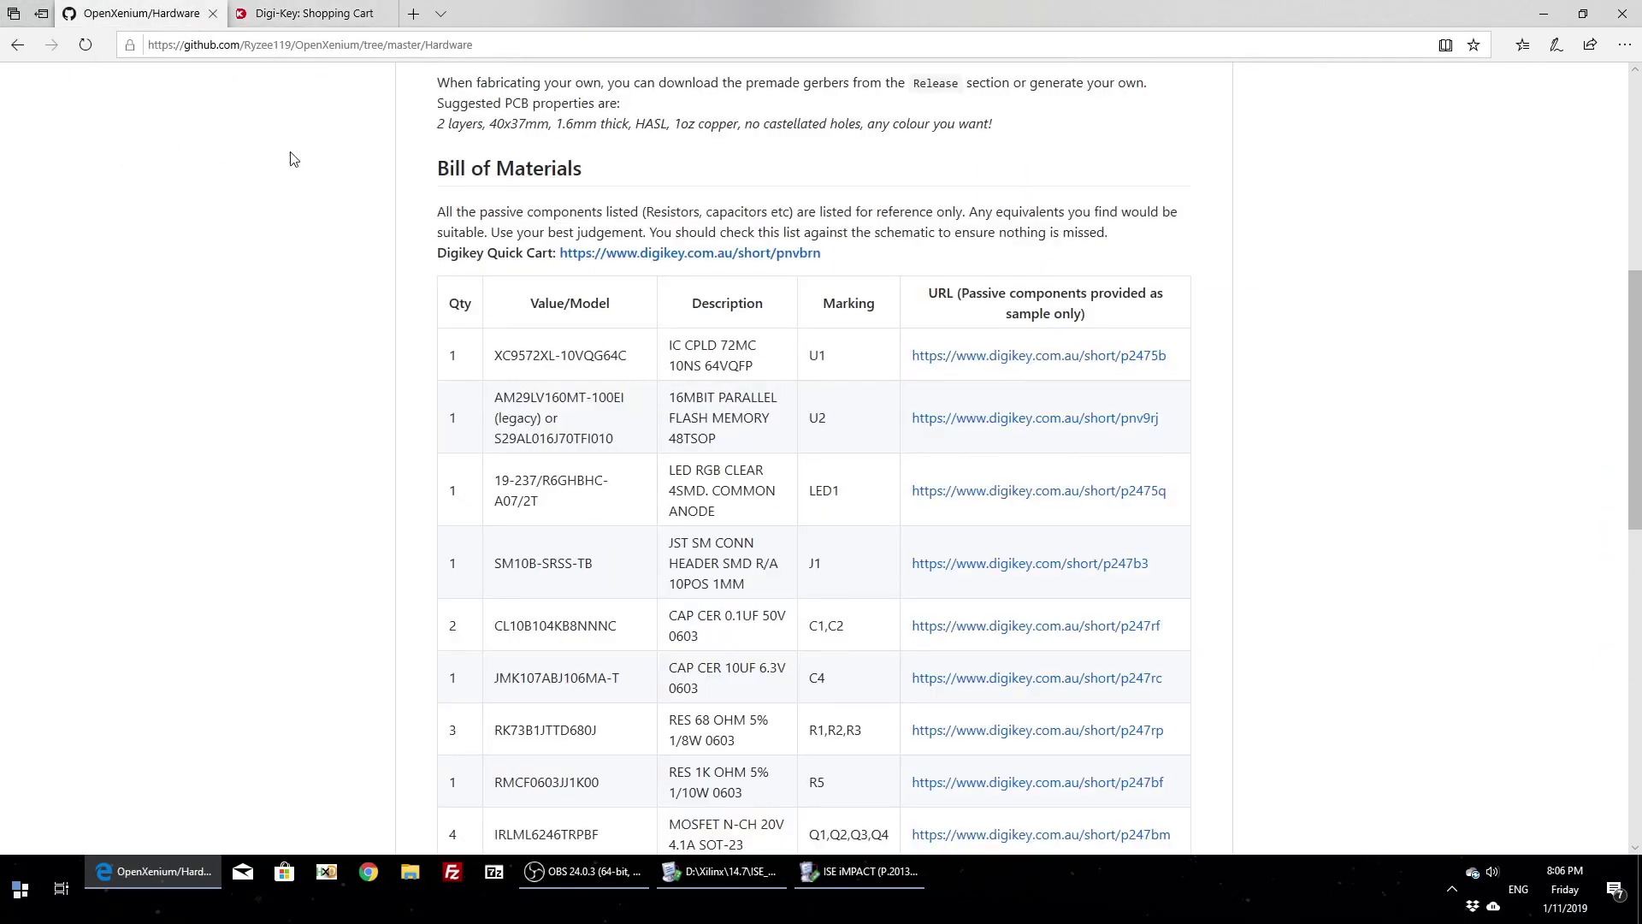
scroll(597, 380, "up", 3)
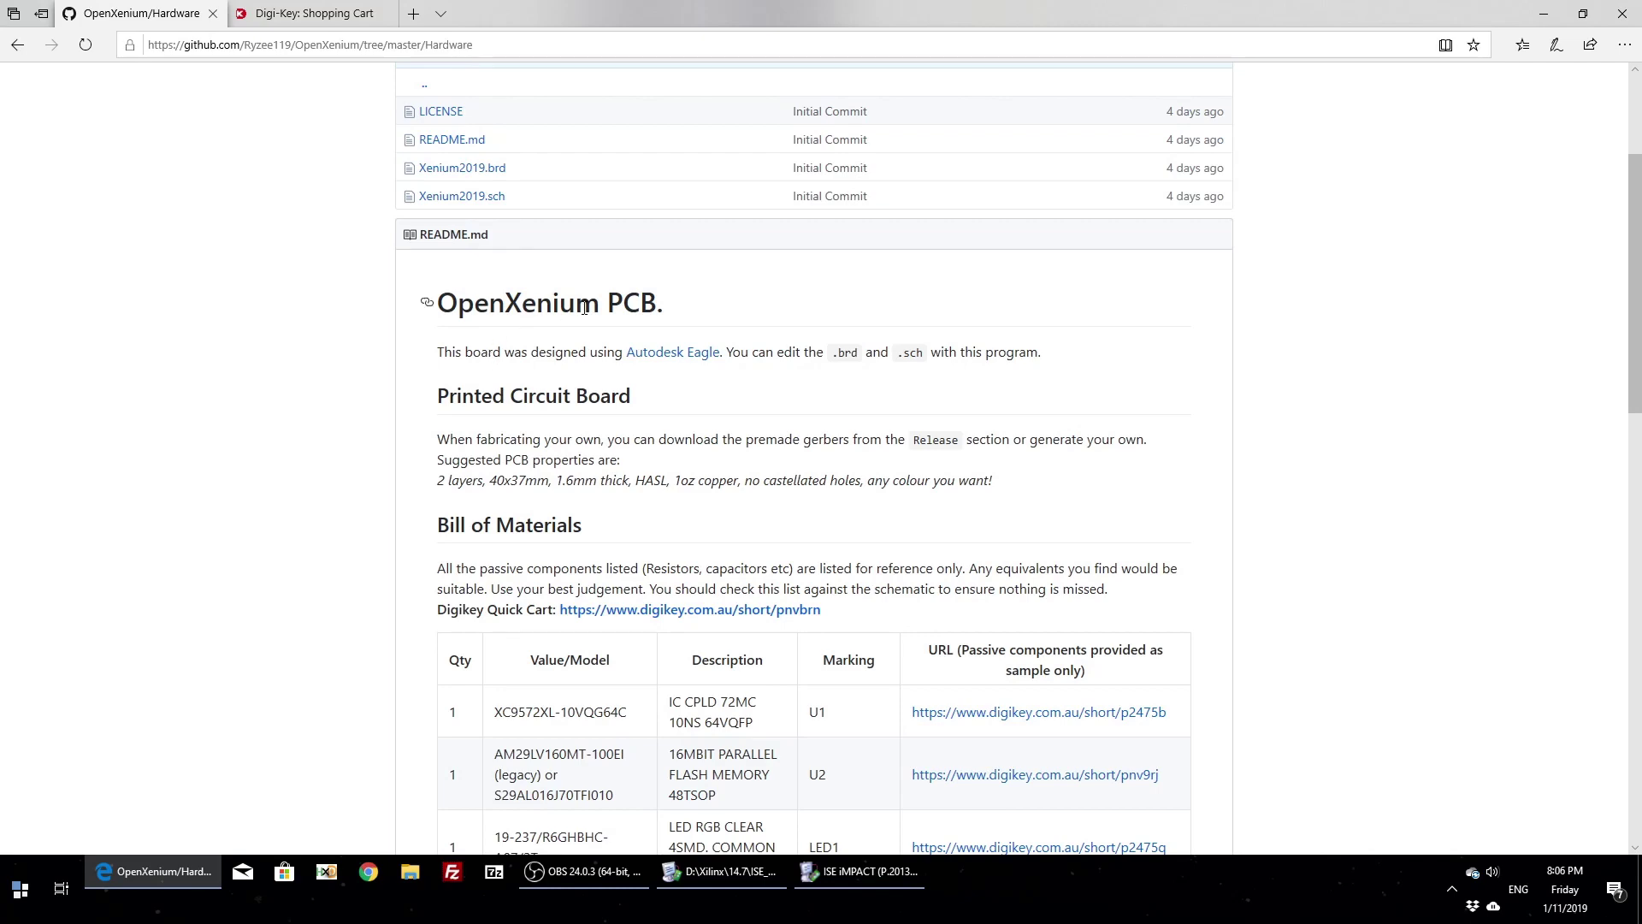
scroll(584, 308, "down", 8)
scroll(503, 498, "down", 5)
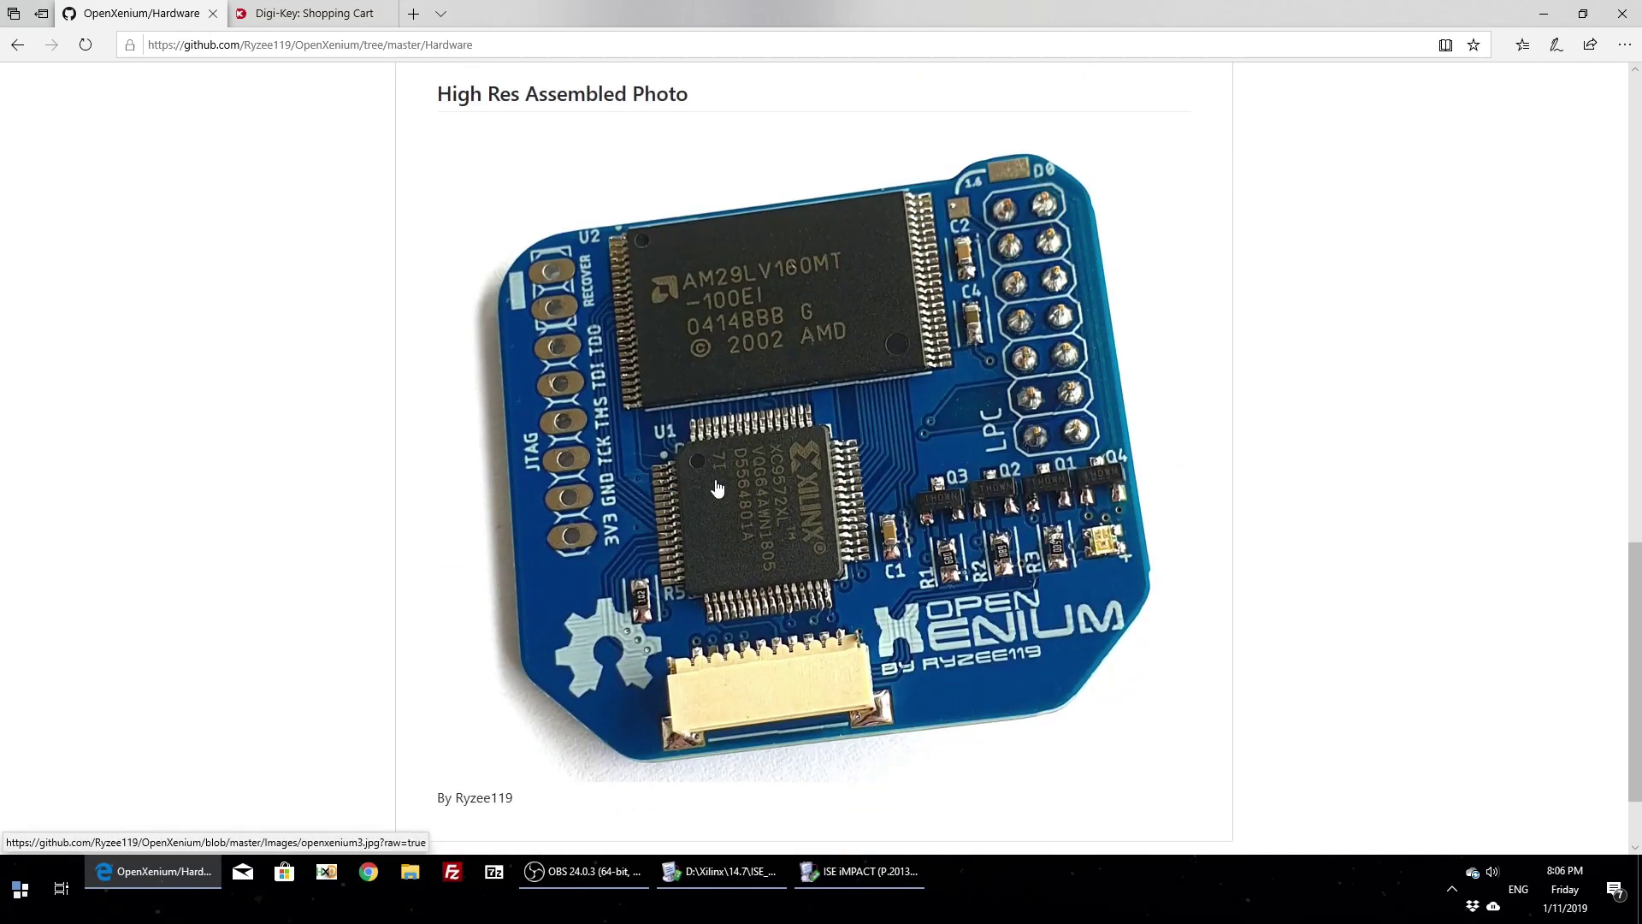
scroll(618, 477, "up", 12)
scroll(488, 508, "up", 3)
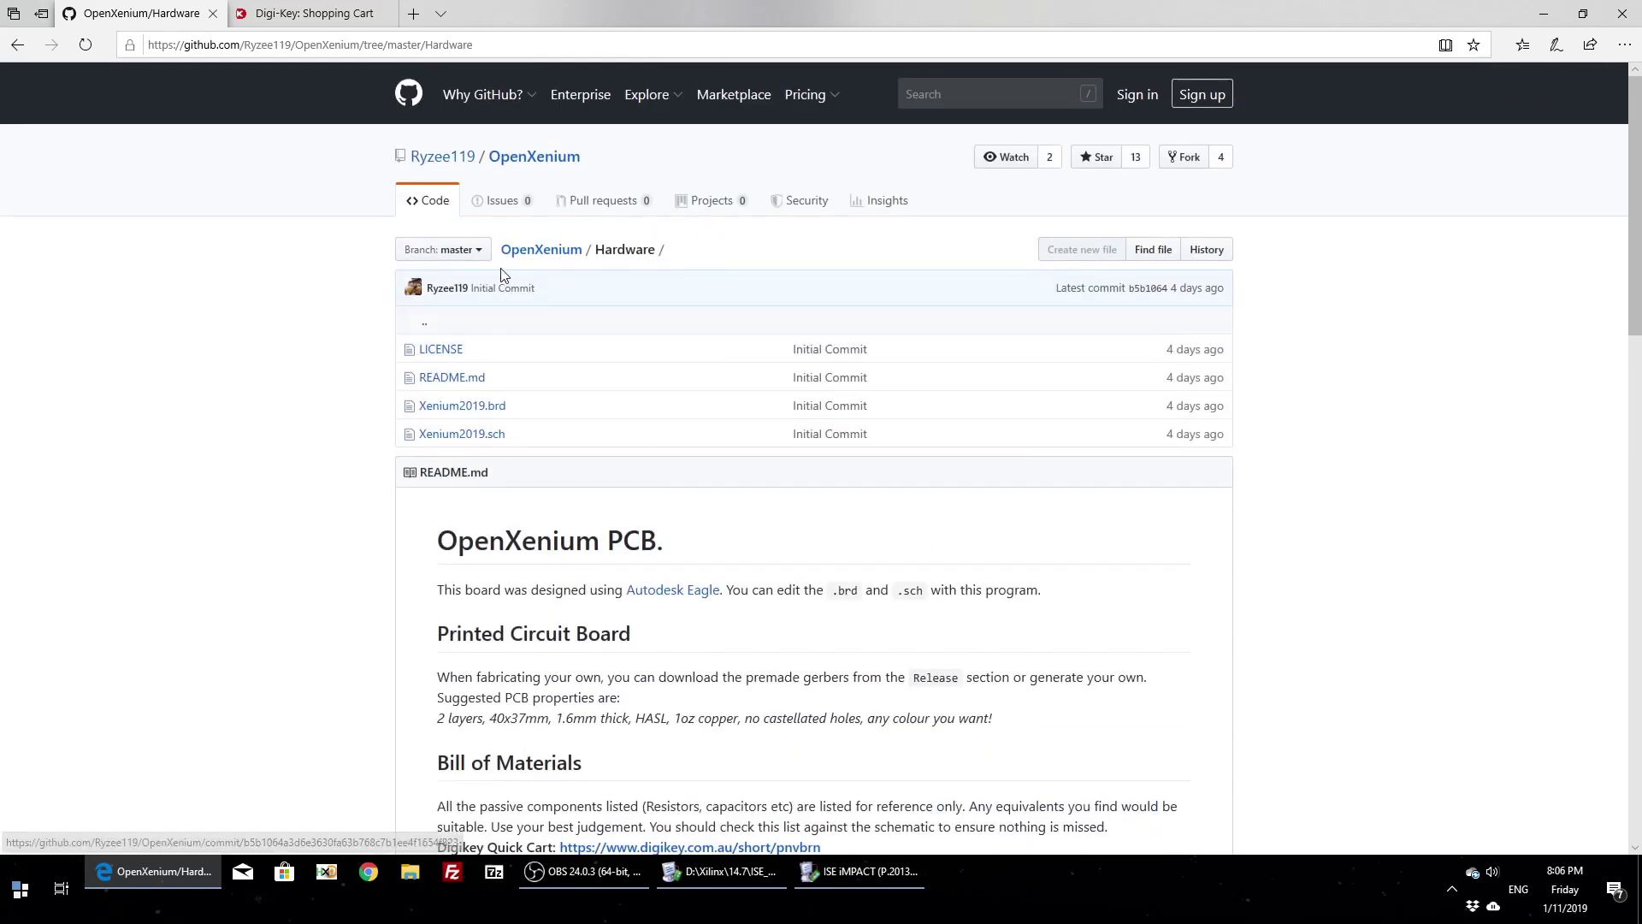
Open the Xenium-Tools folder from the OpenXenium repository root and read its README's menu screenshot, features and limitations.
left_click(527, 251)
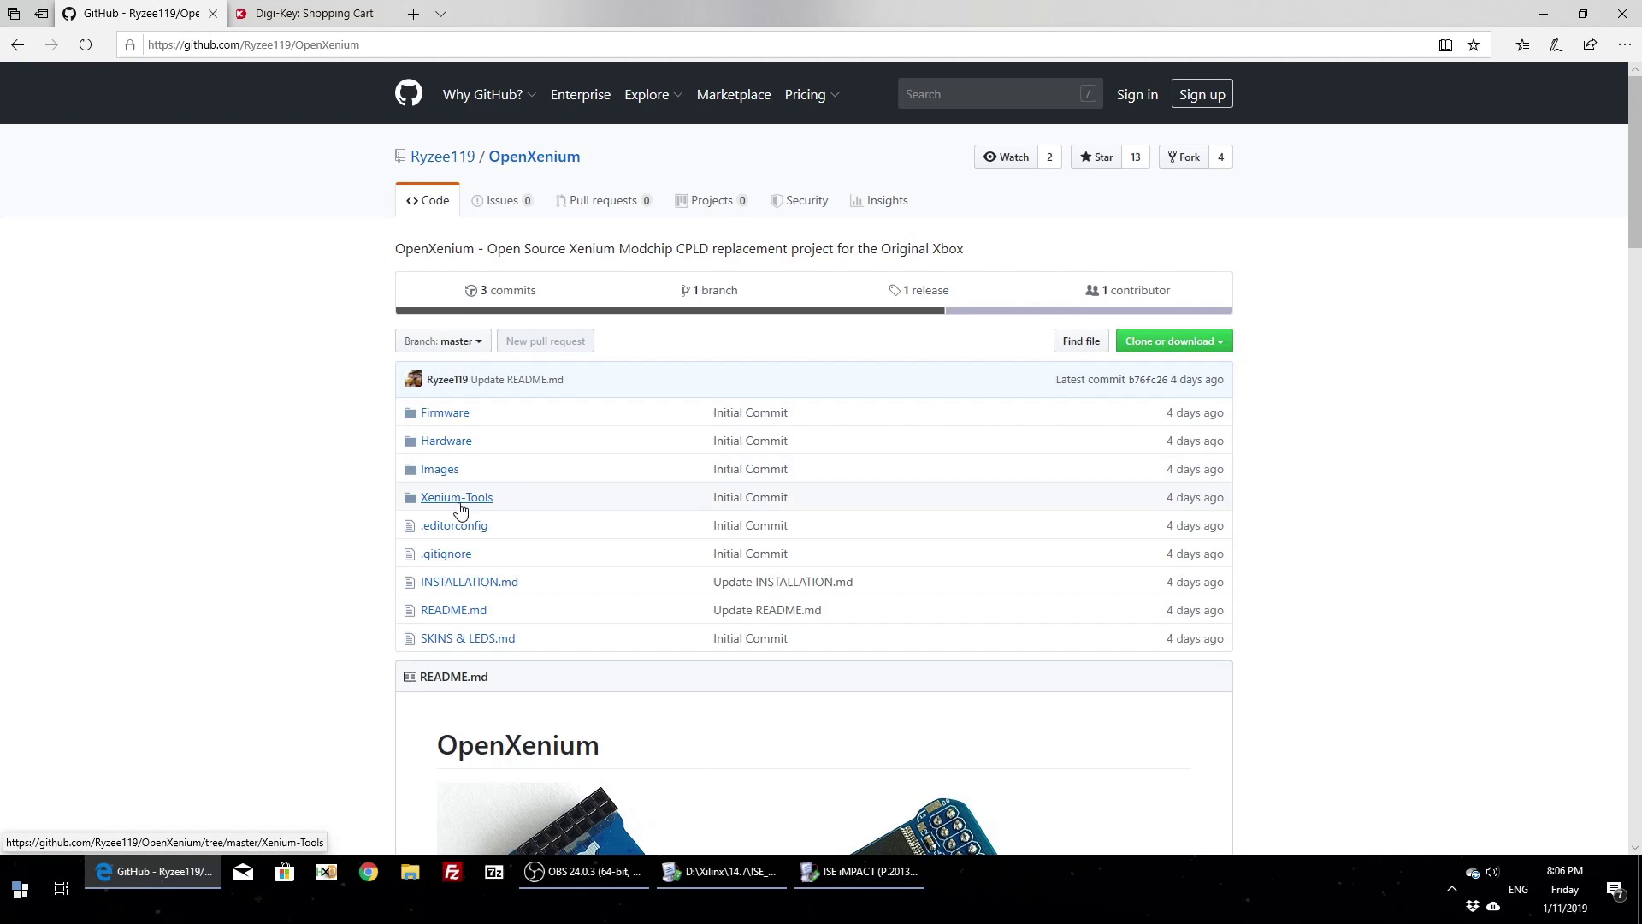
left_click(445, 508)
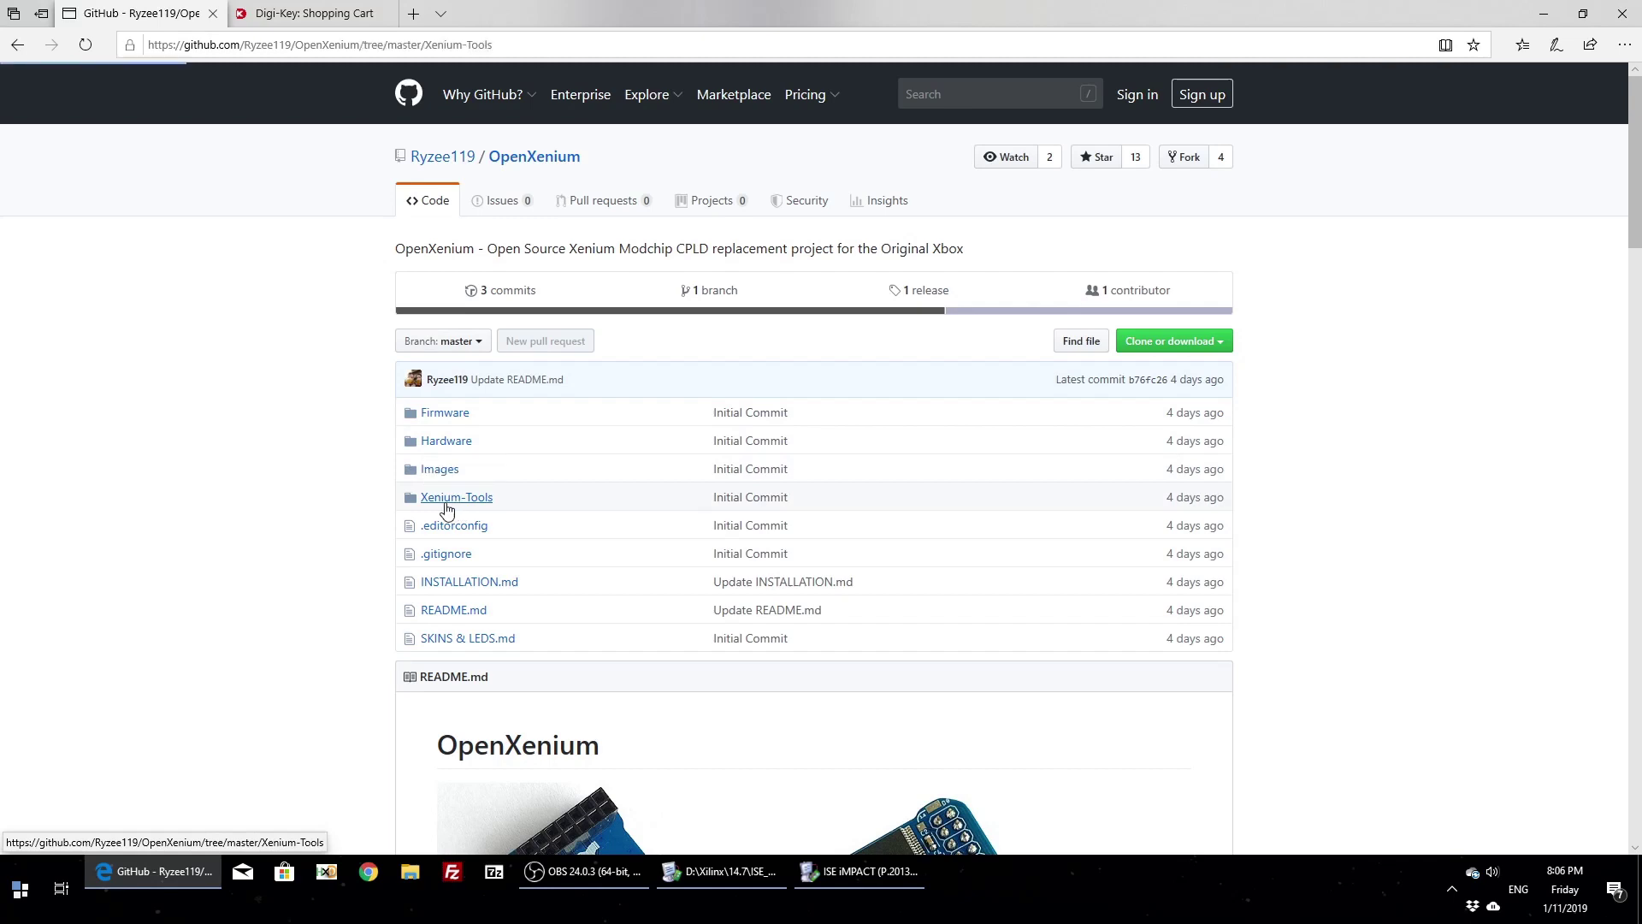
scroll(550, 433, "down", 3)
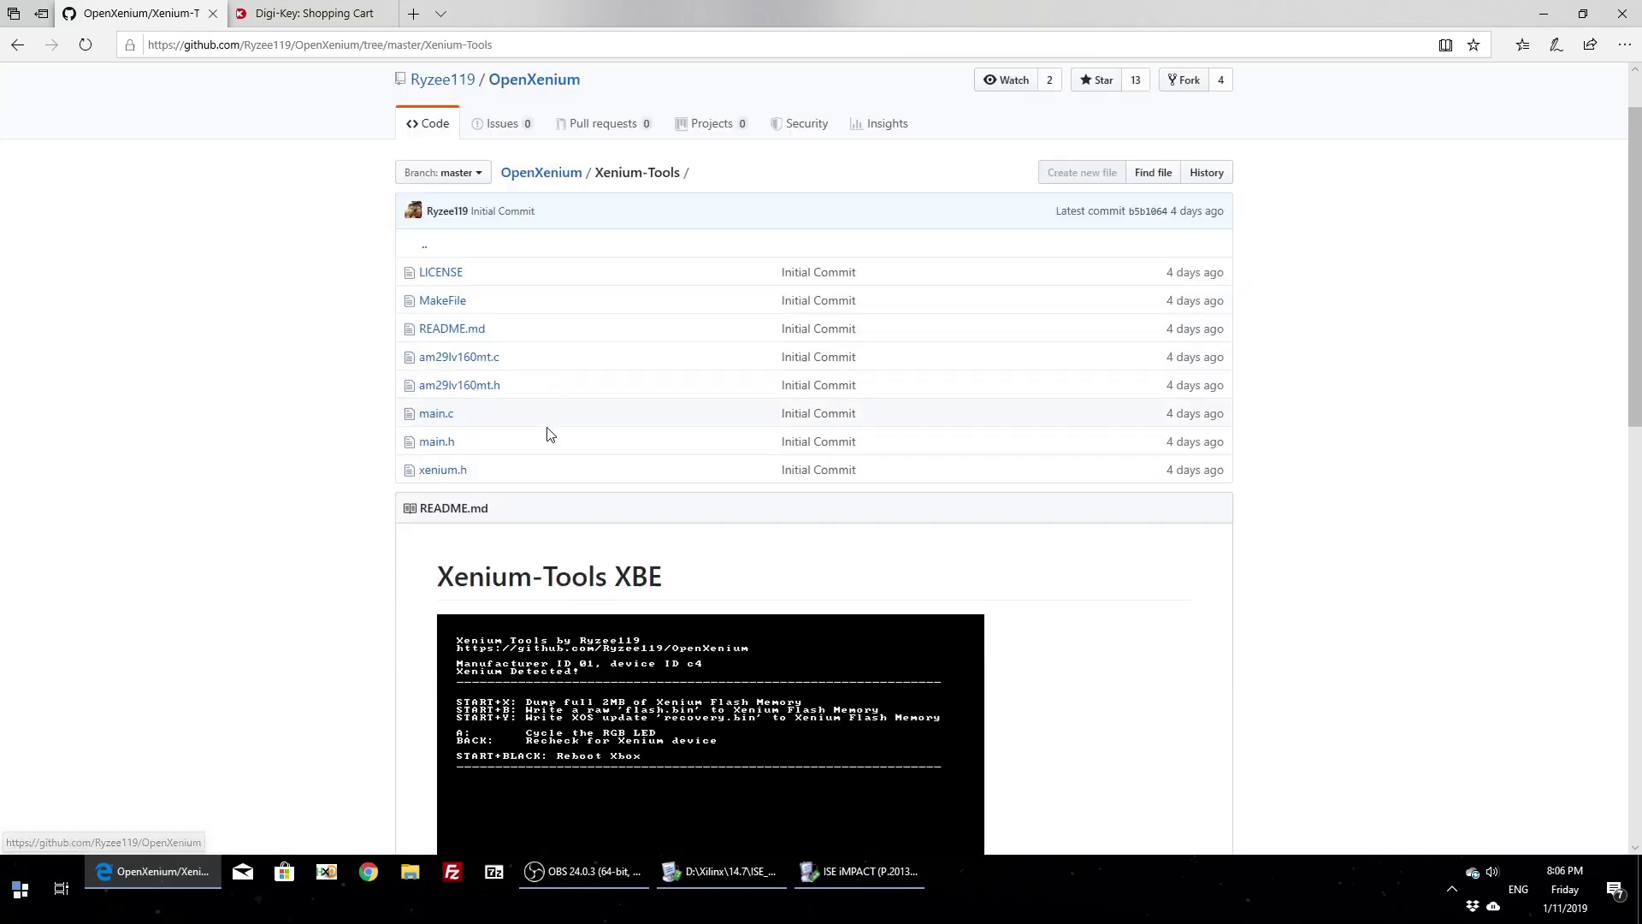
scroll(679, 583, "down", 1)
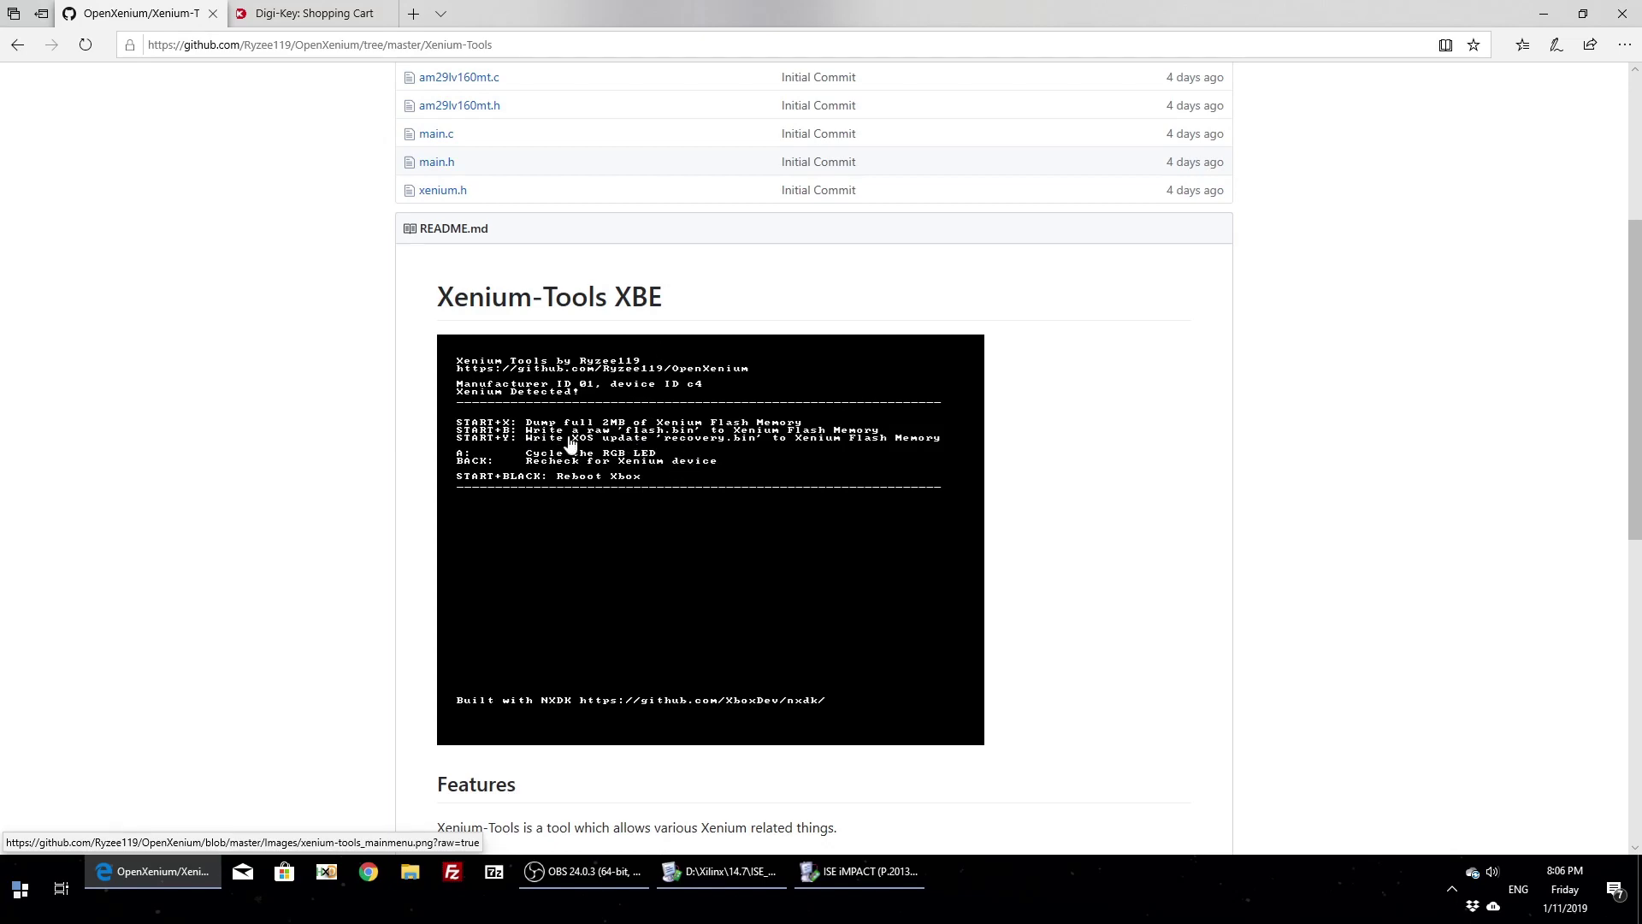
scroll(367, 540, "down", 7)
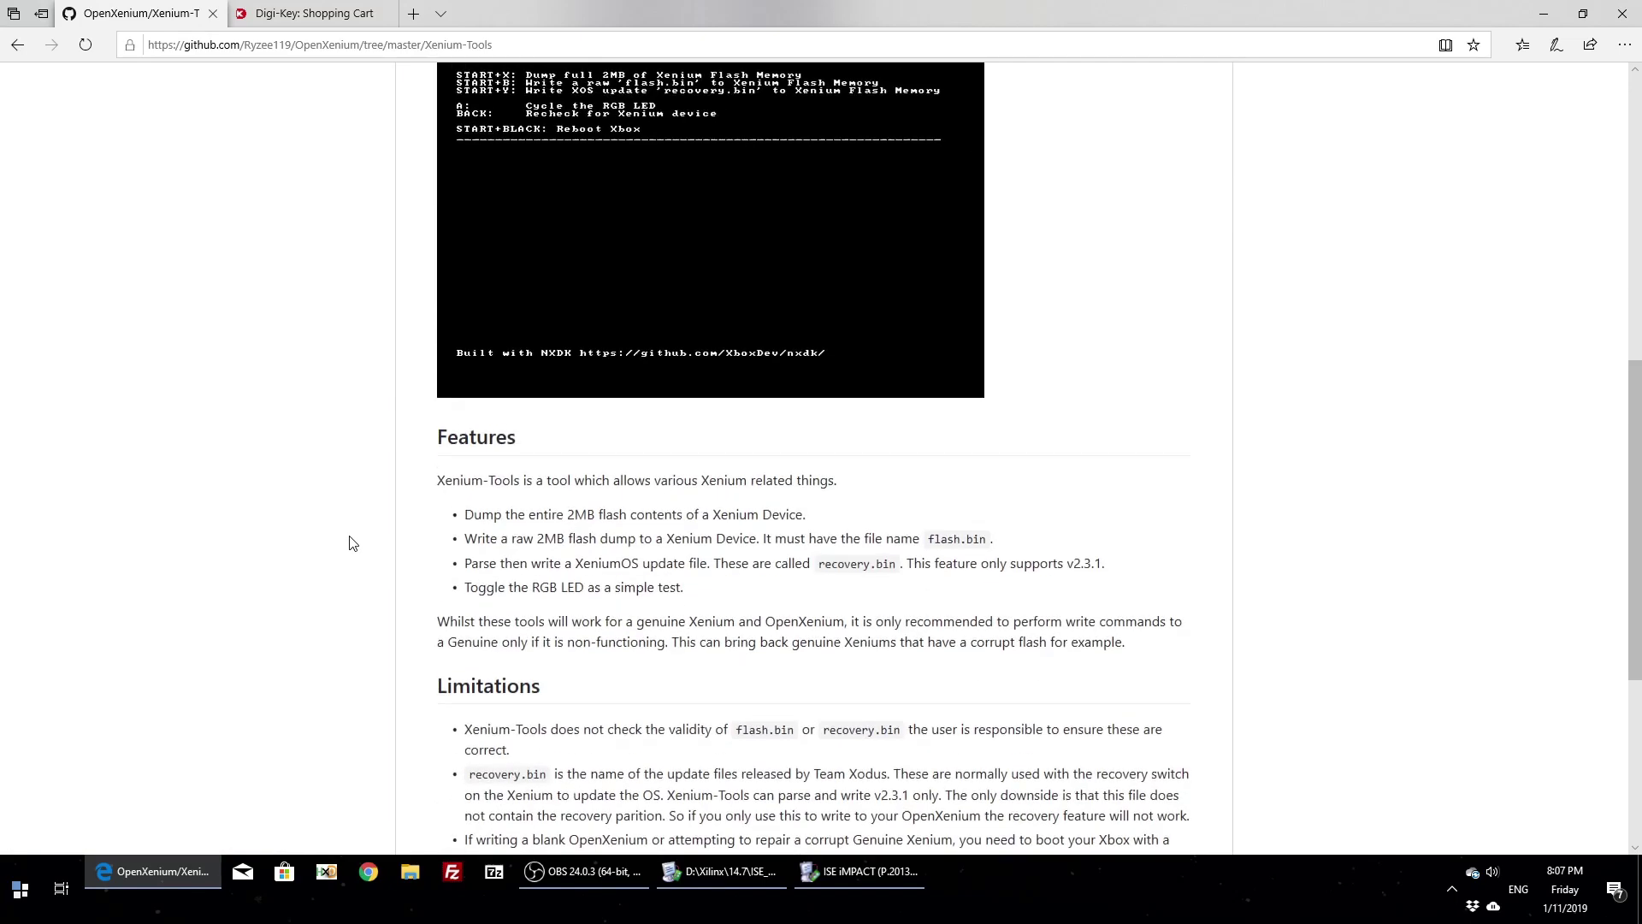
scroll(731, 398, "up", 3)
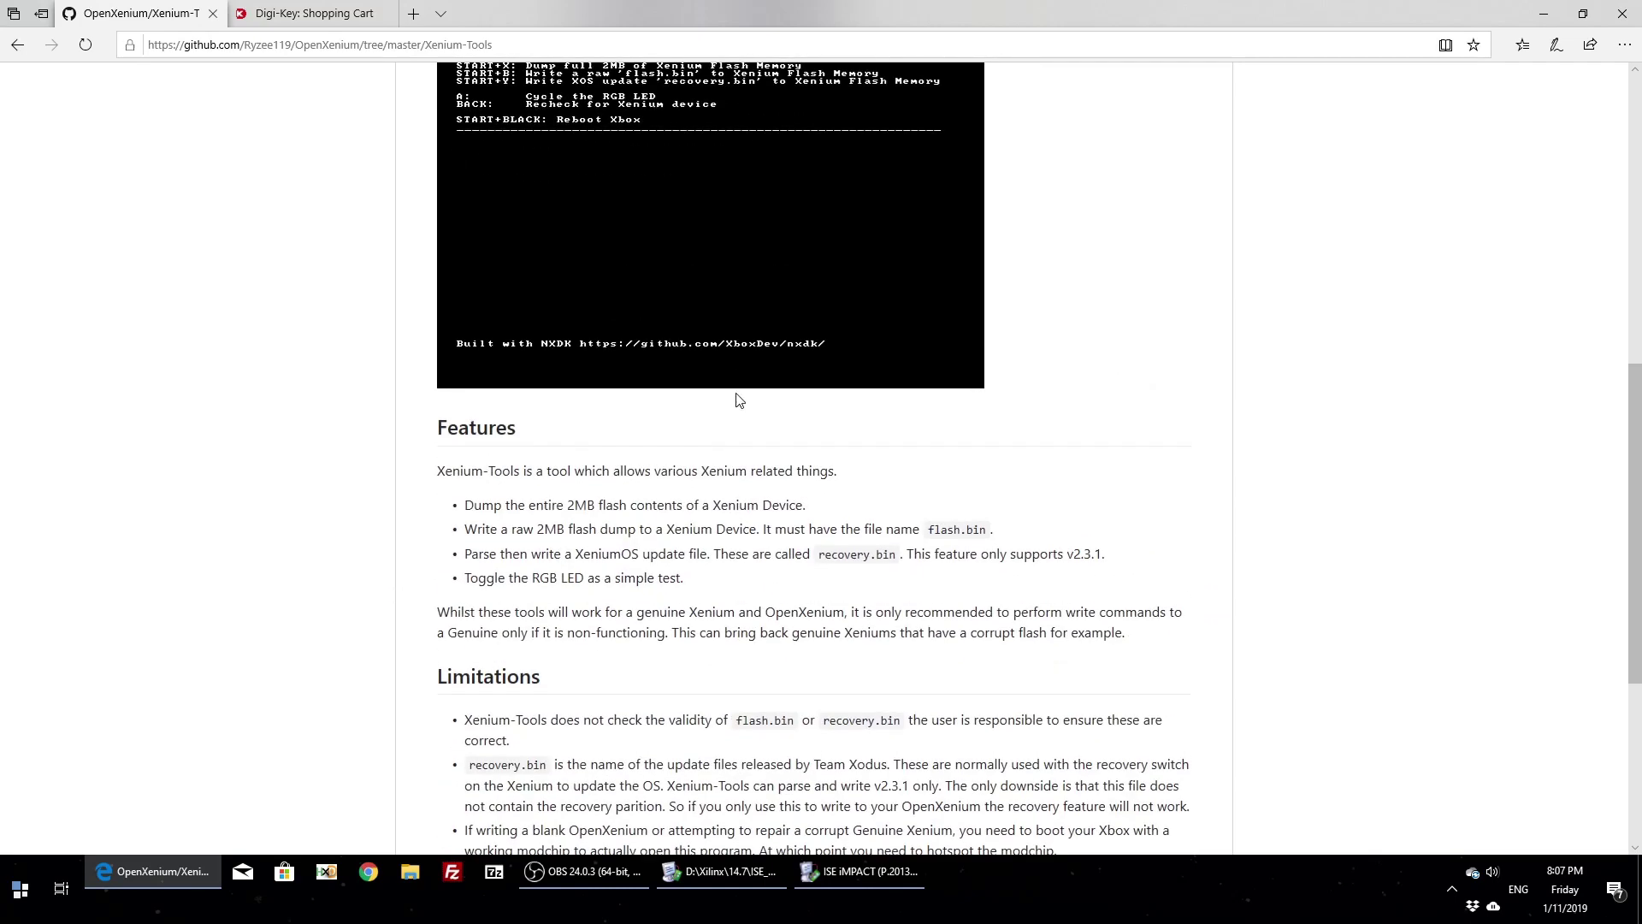
scroll(657, 306, "up", 3)
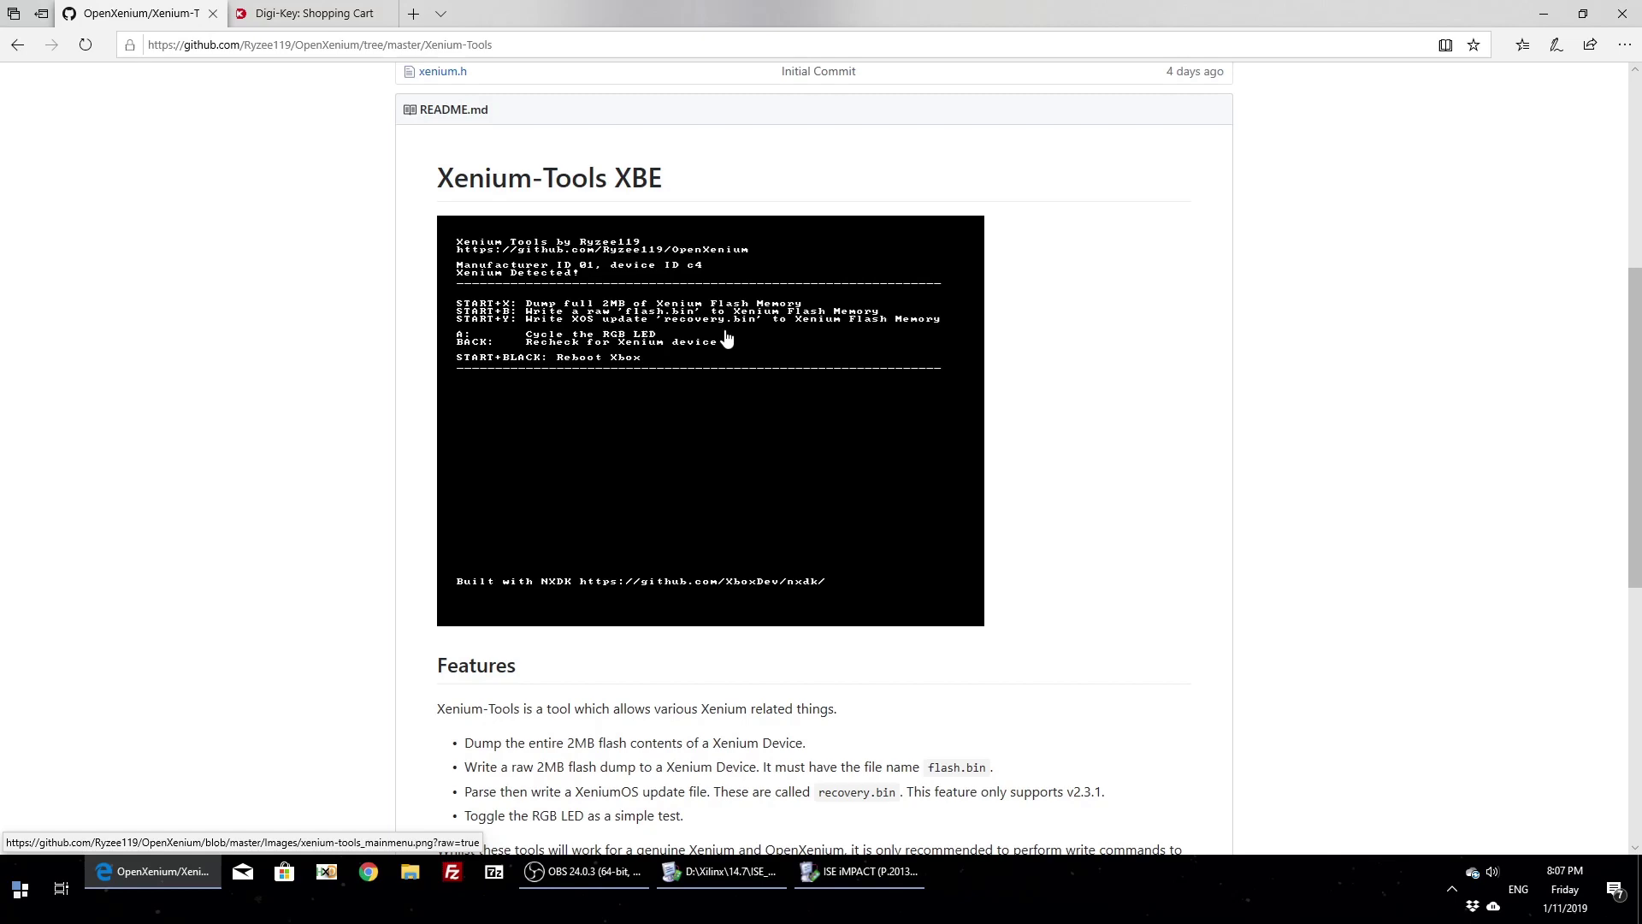
scroll(726, 449, "down", 1)
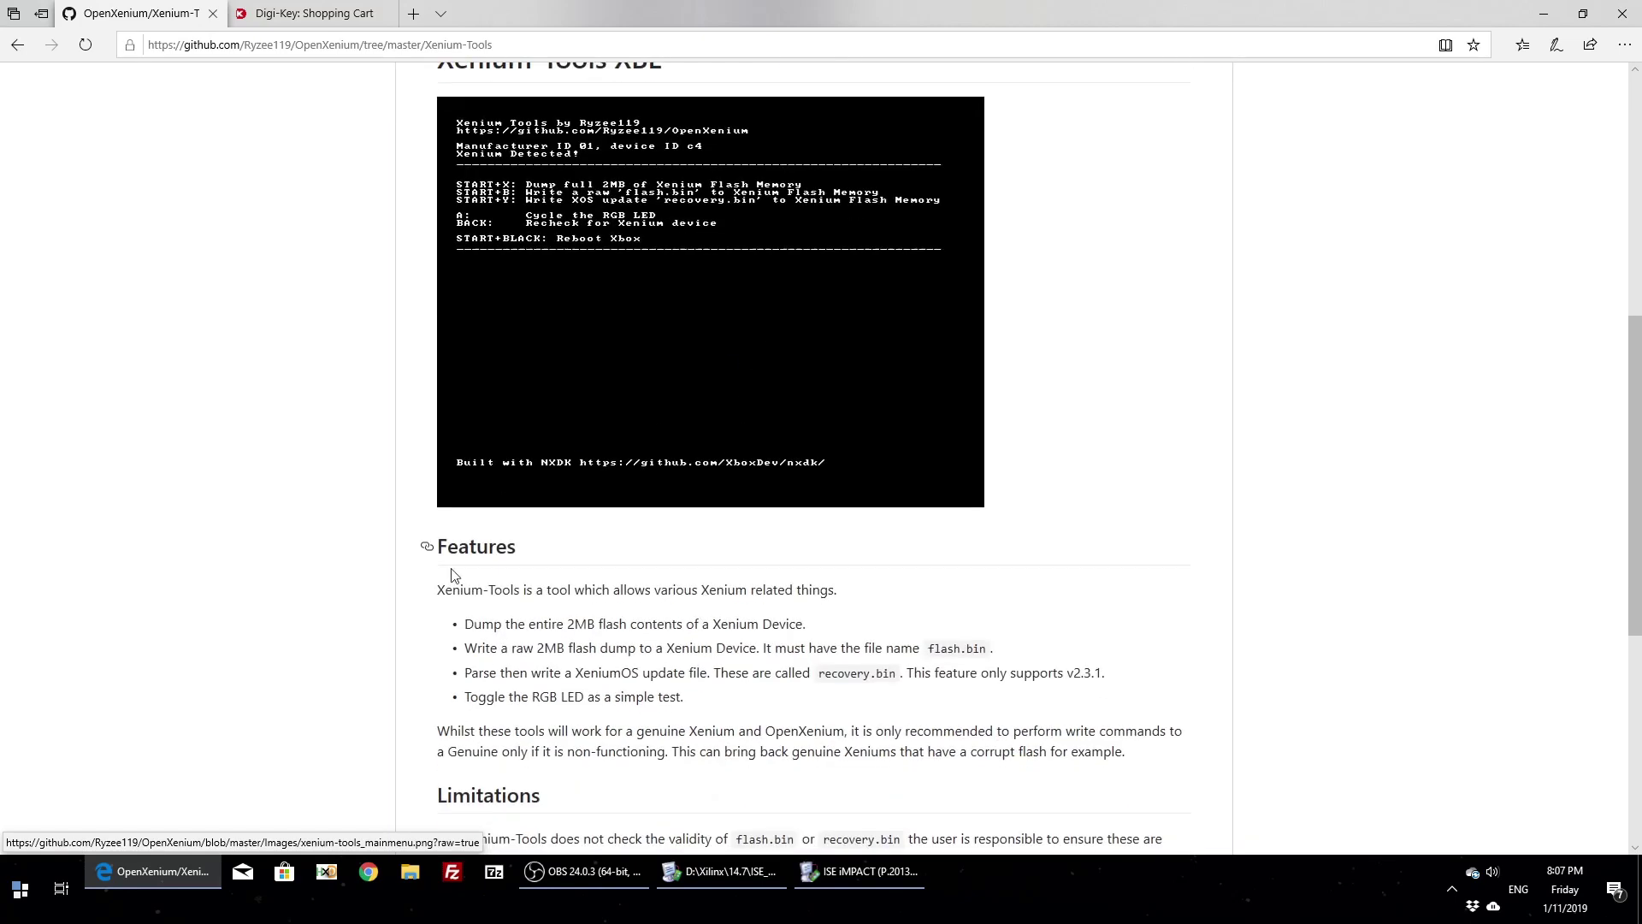
scroll(643, 366, "up", 1)
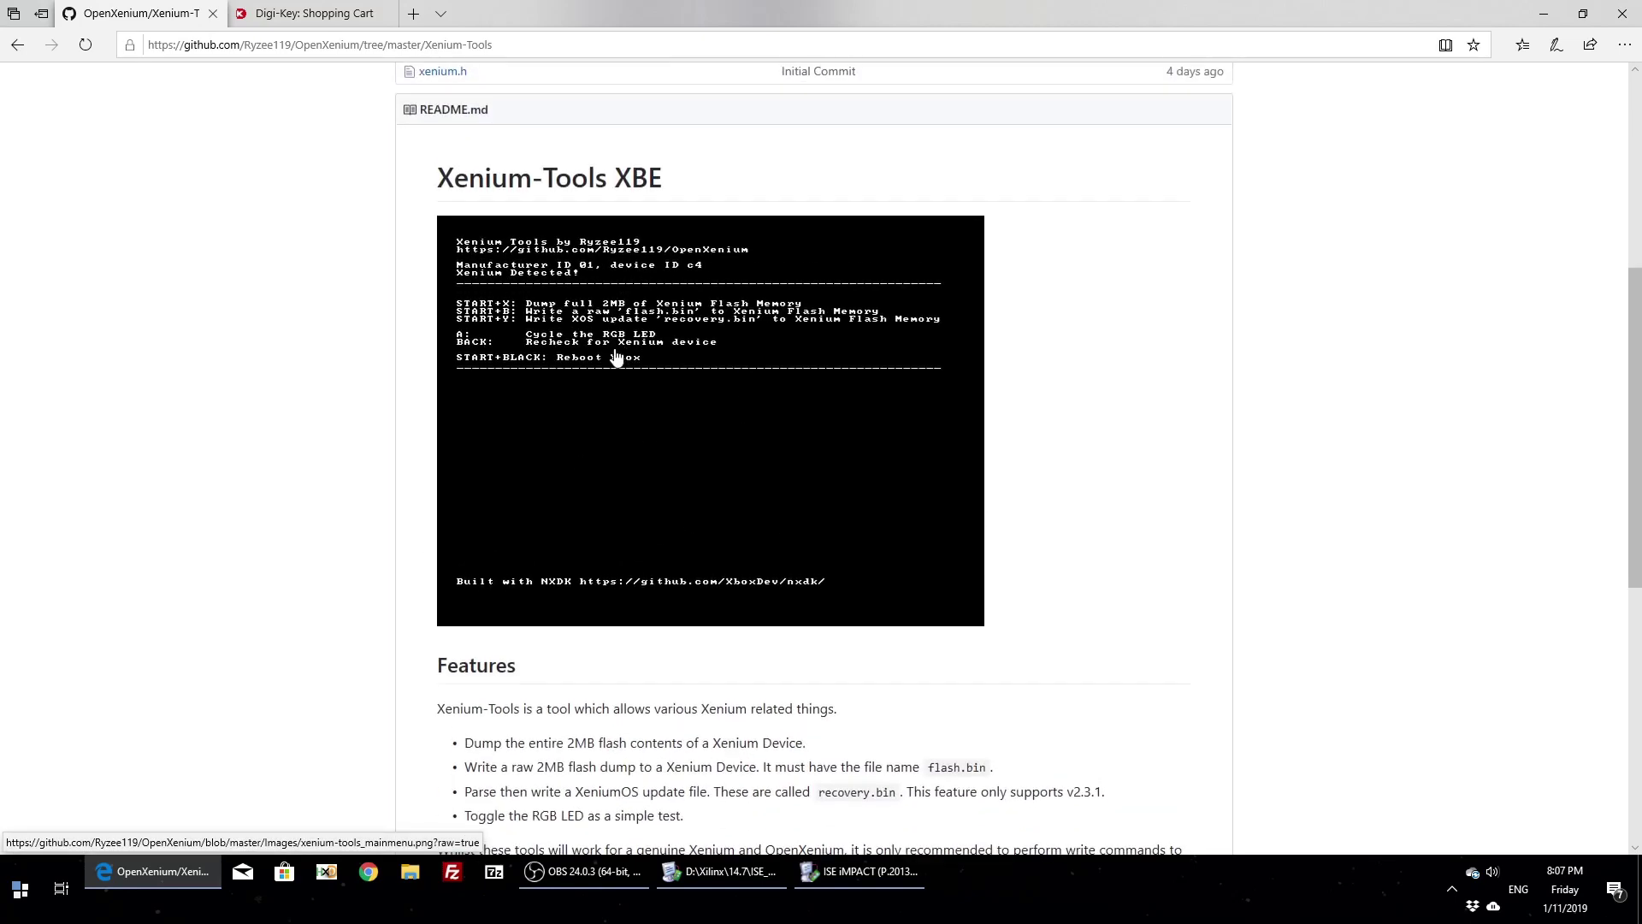
scroll(616, 356, "up", 5)
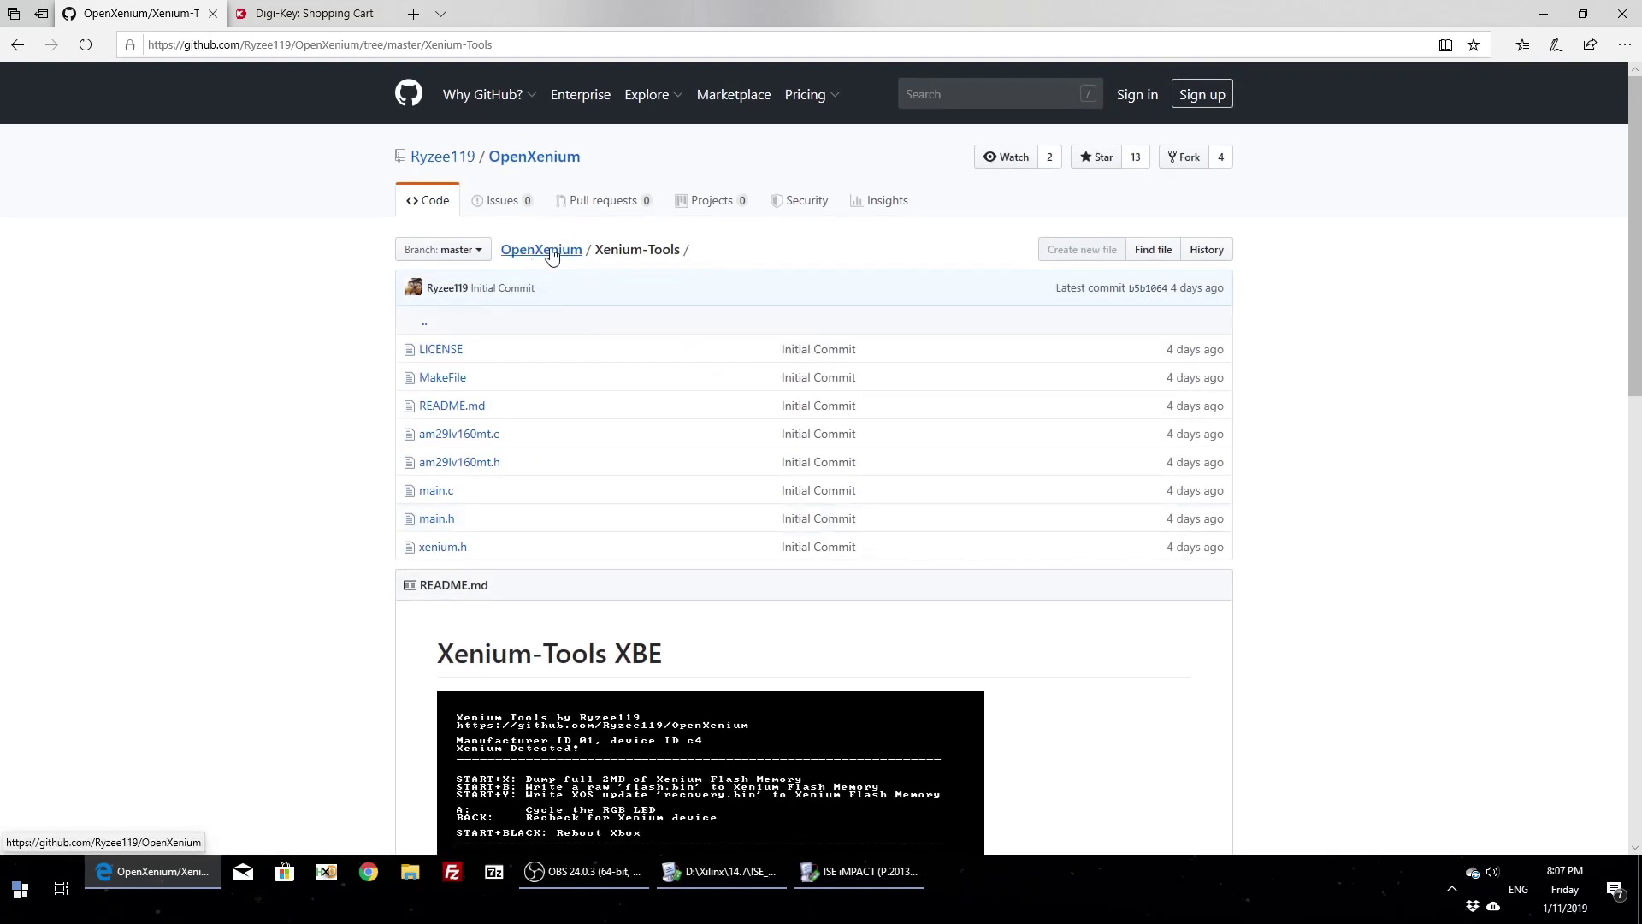
Go back to the OpenXenium repository root and open its releases page.
left_click(550, 253)
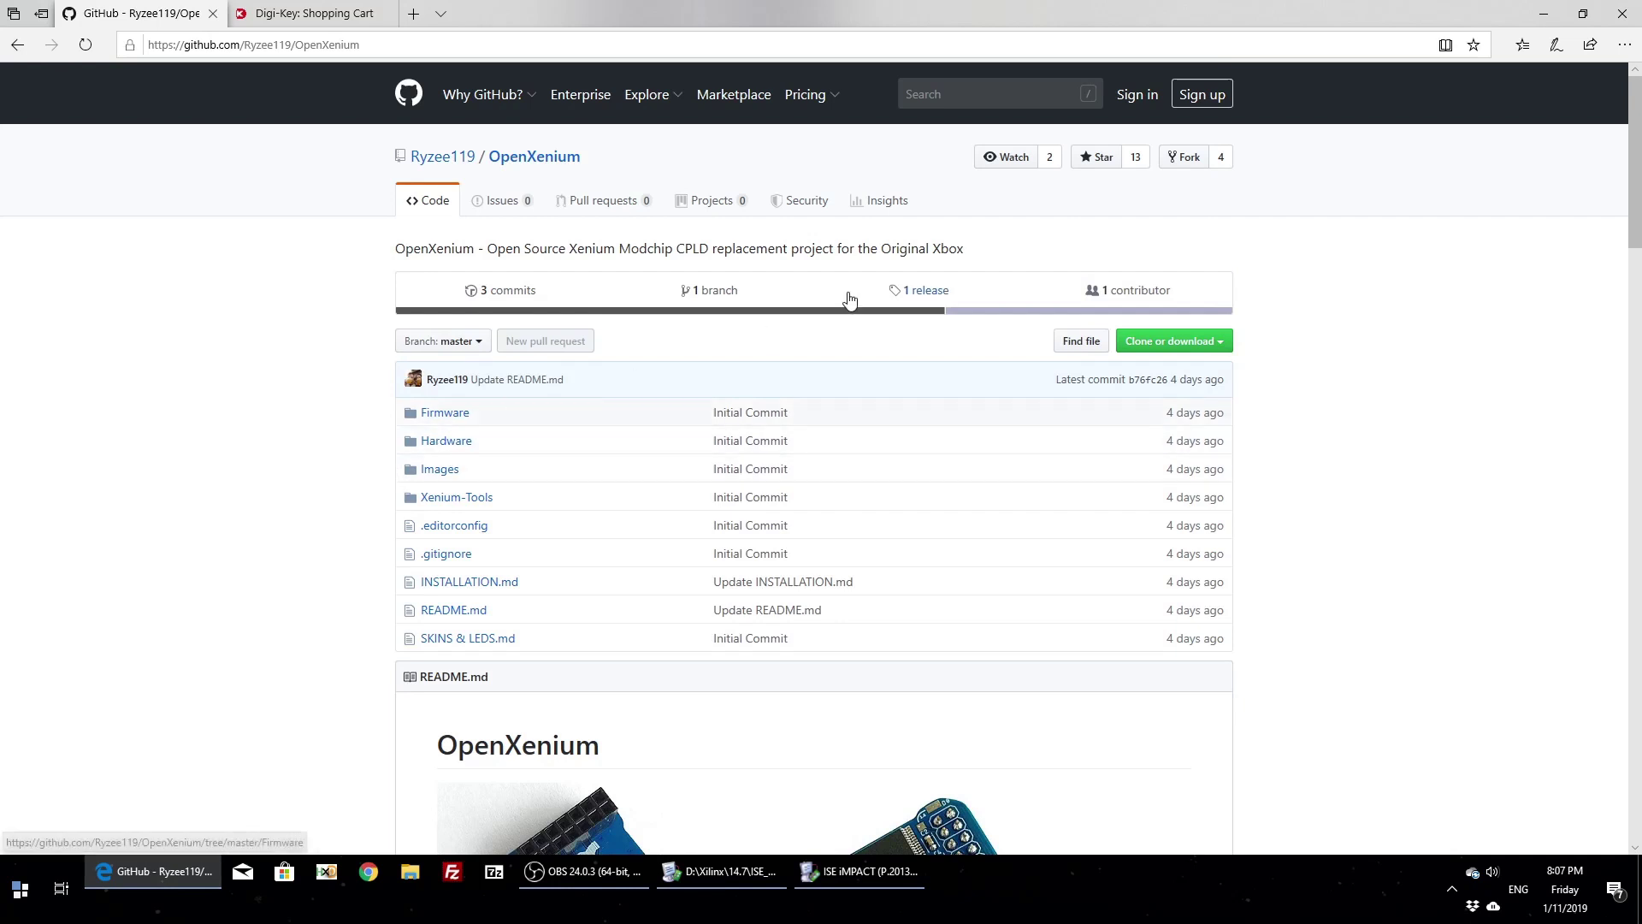
left_click(906, 295)
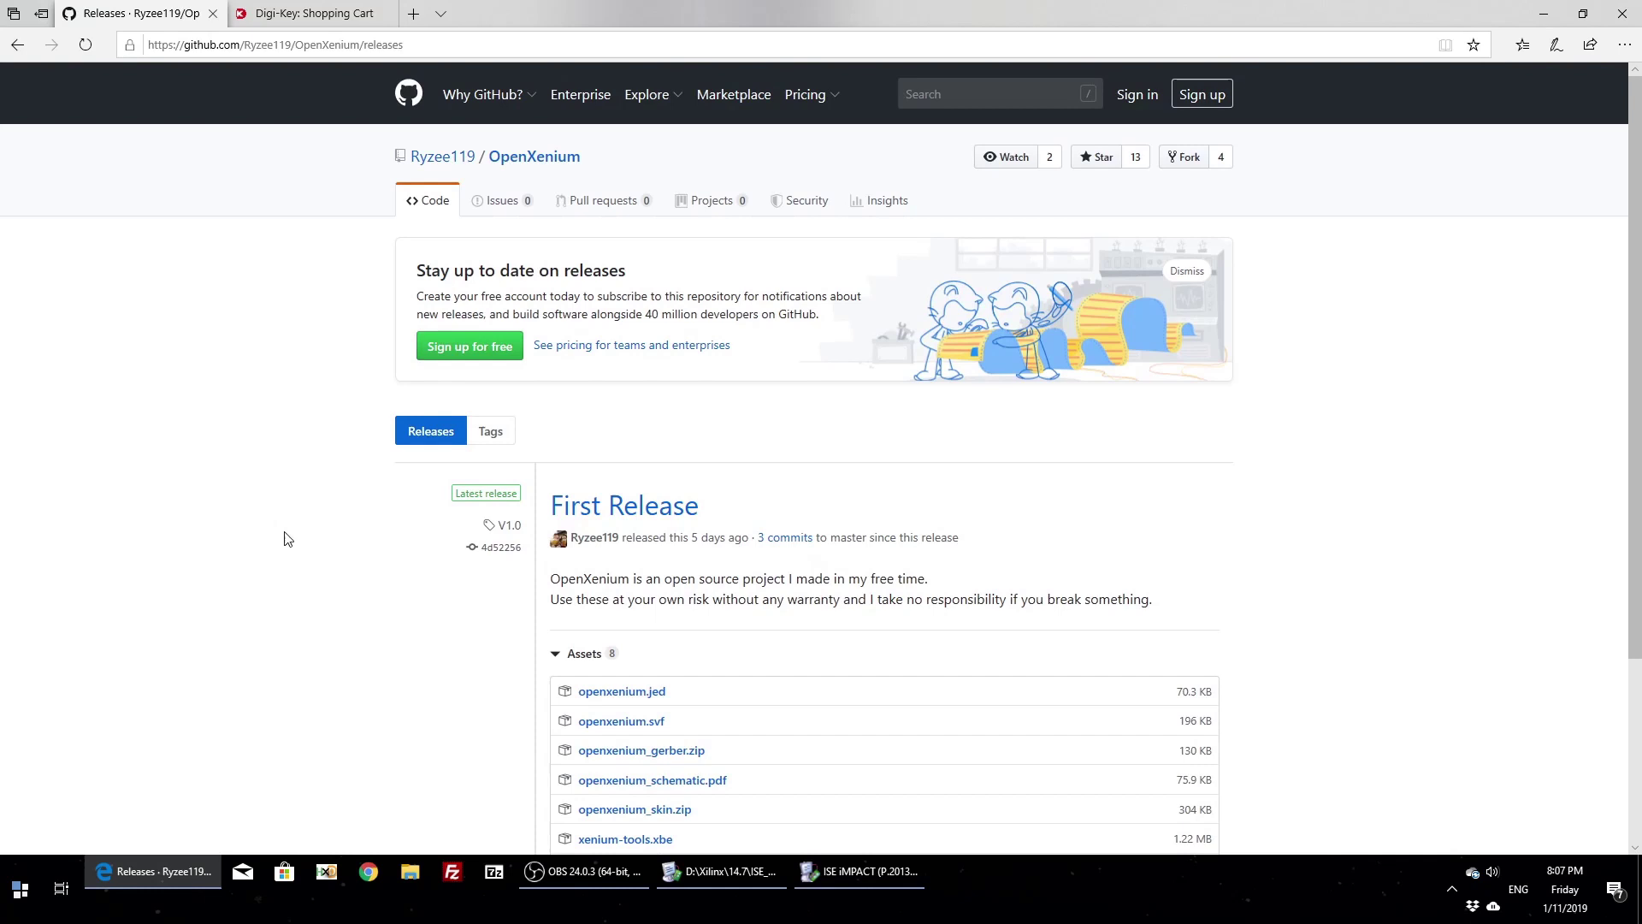
Review the First Release assets on the releases page, then open openxenium_schematic.pdf and examine the circuit diagram.
scroll(1120, 319, "down", 2)
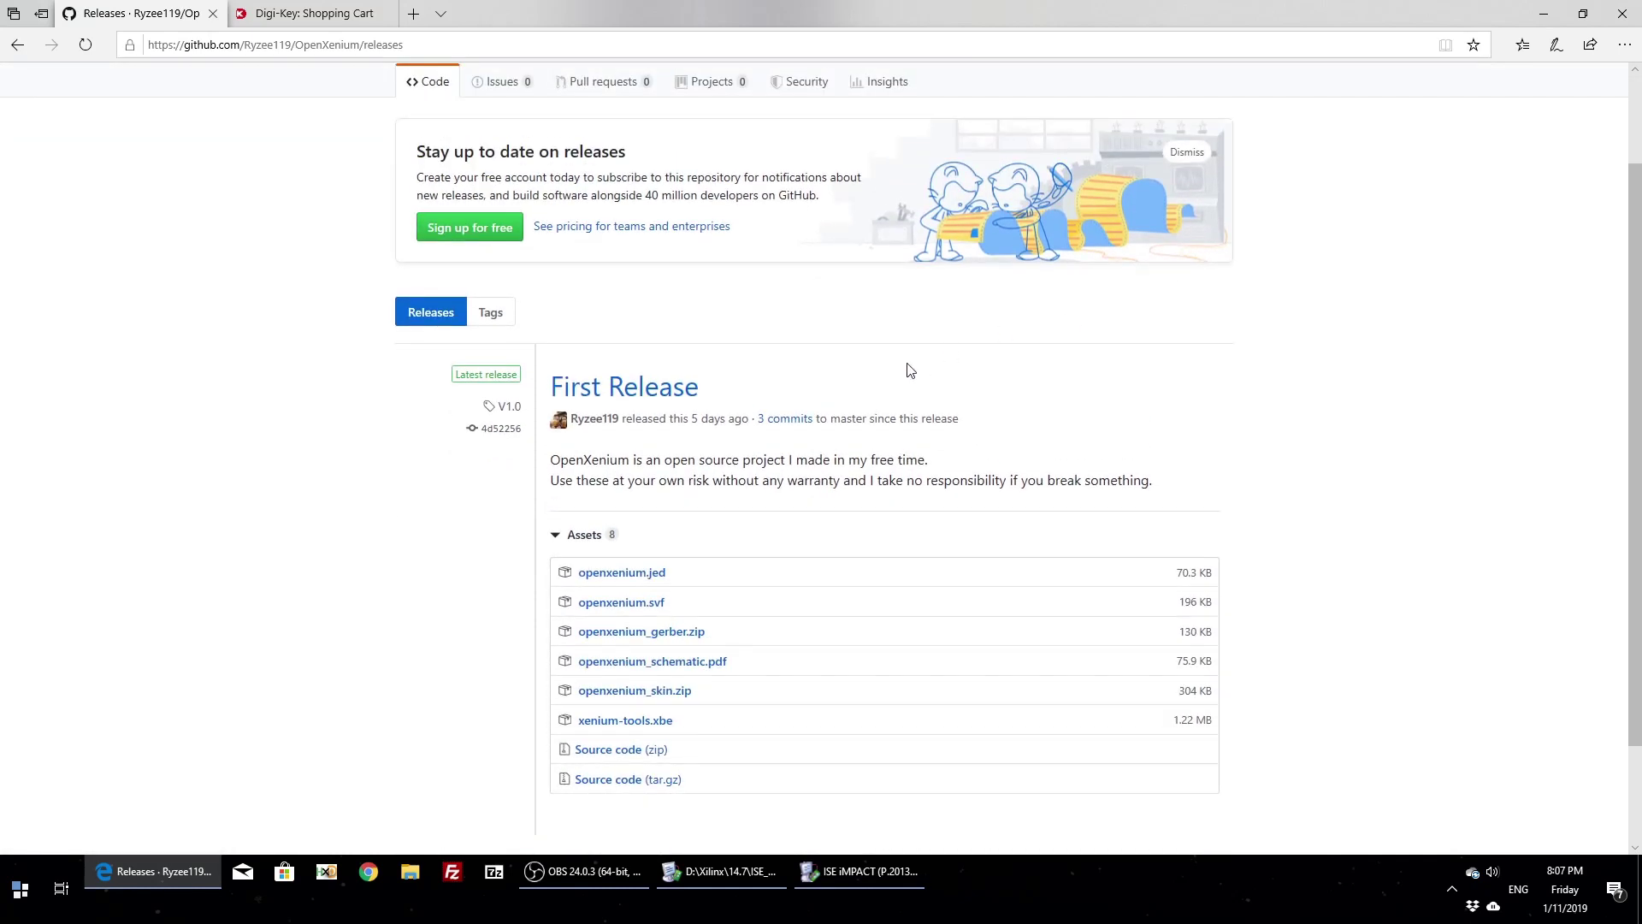
scroll(910, 370, "down", 2)
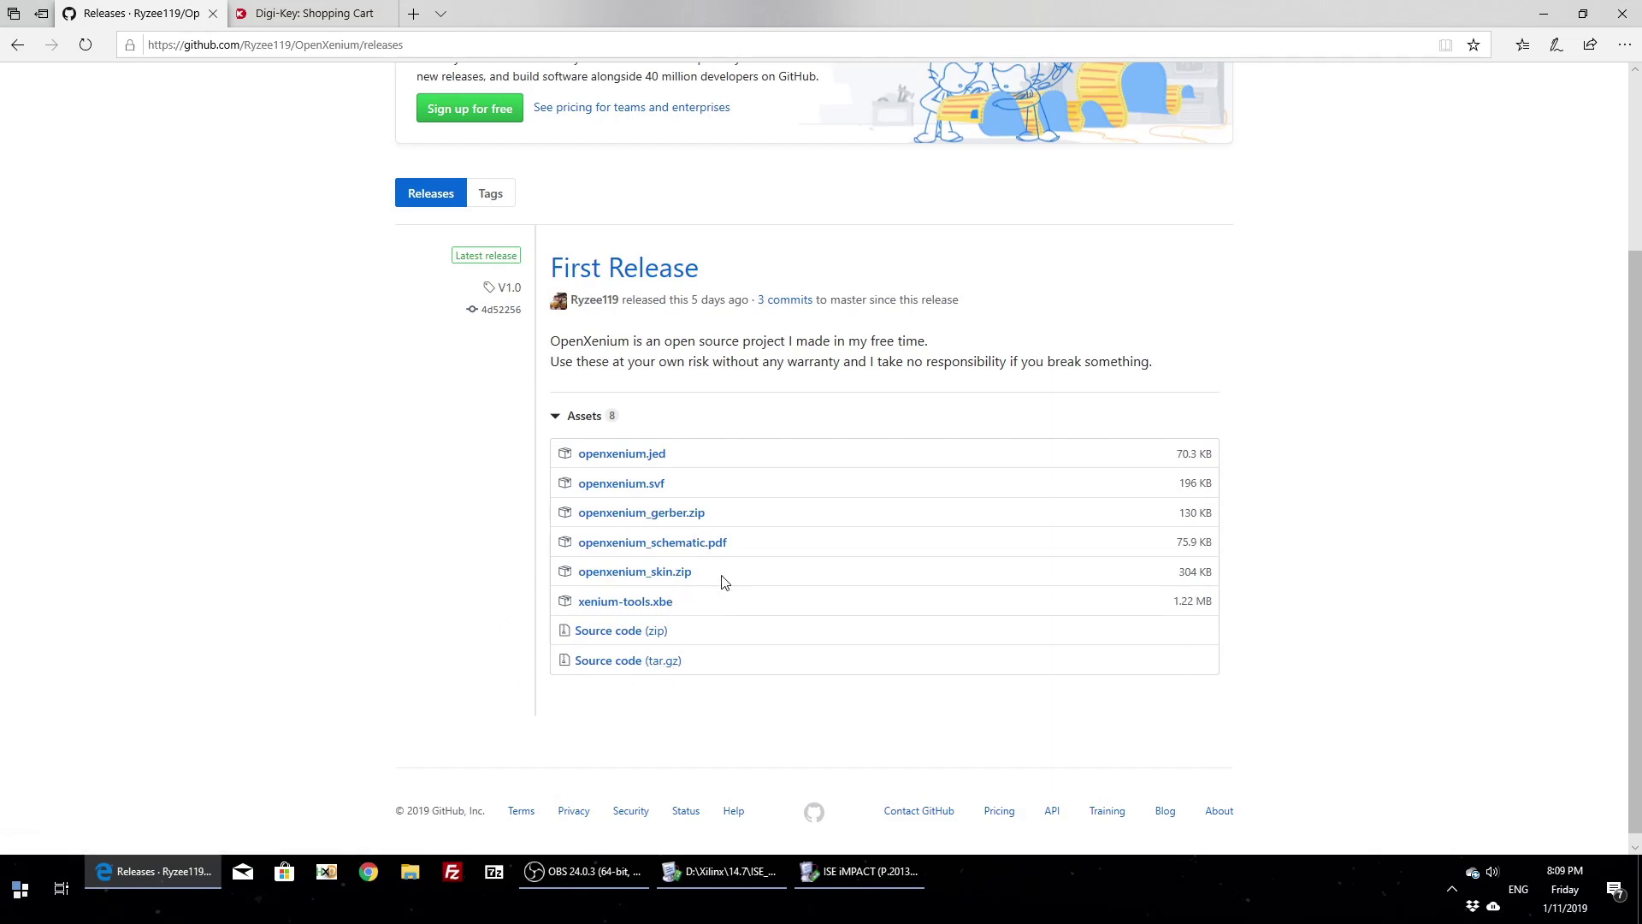
scroll(718, 579, "up", 3)
scroll(643, 462, "down", 3)
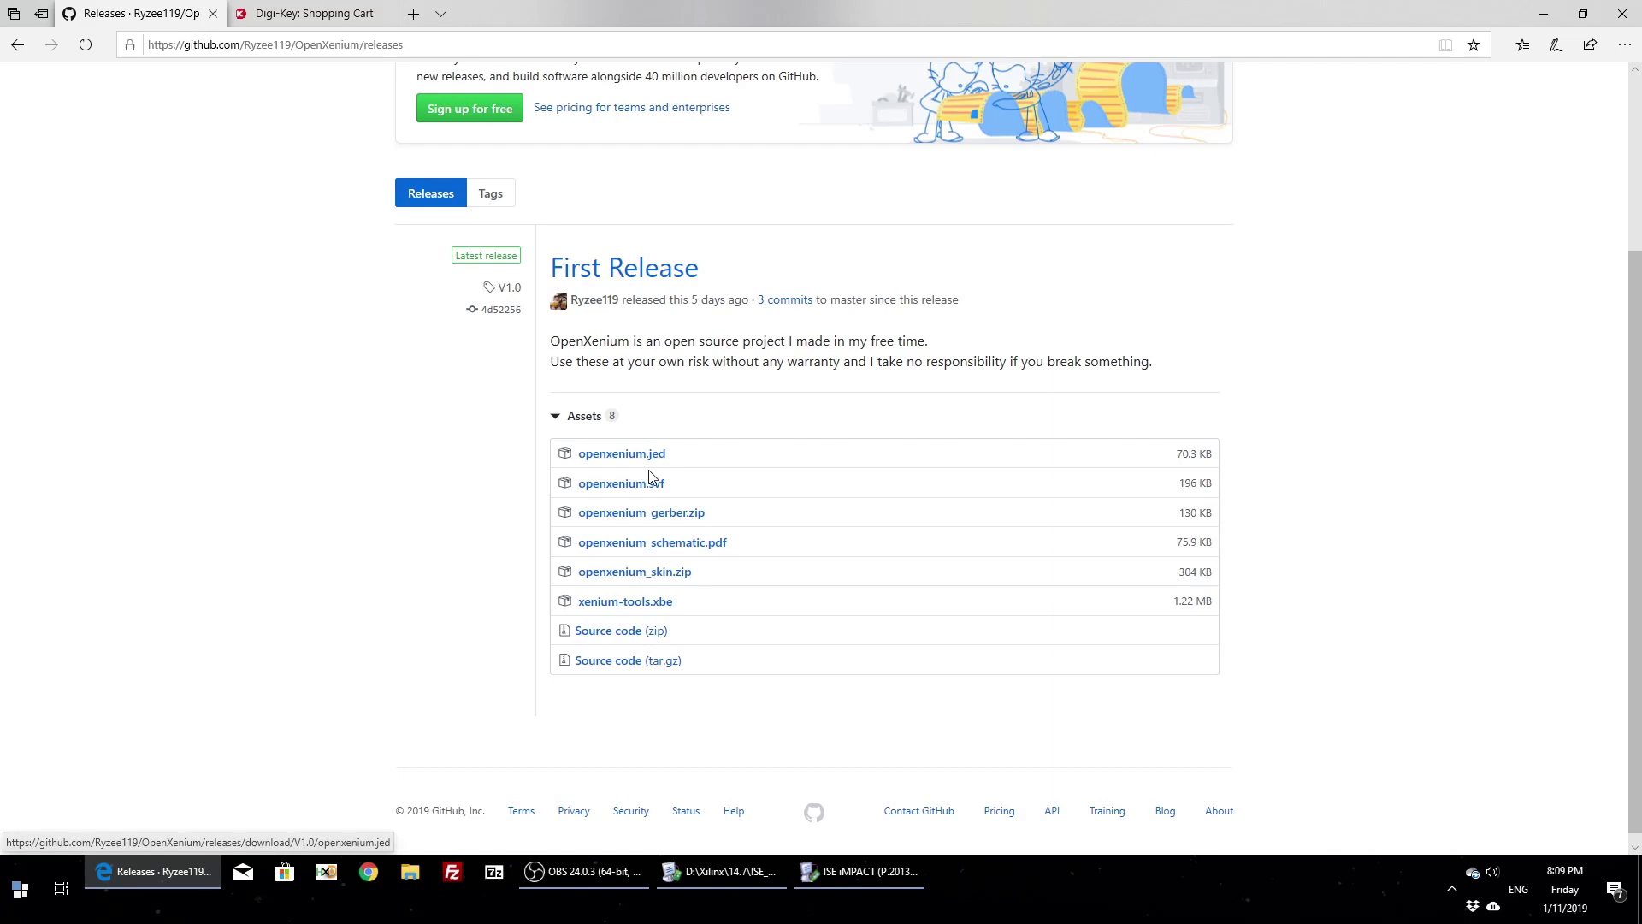
left_click(684, 549)
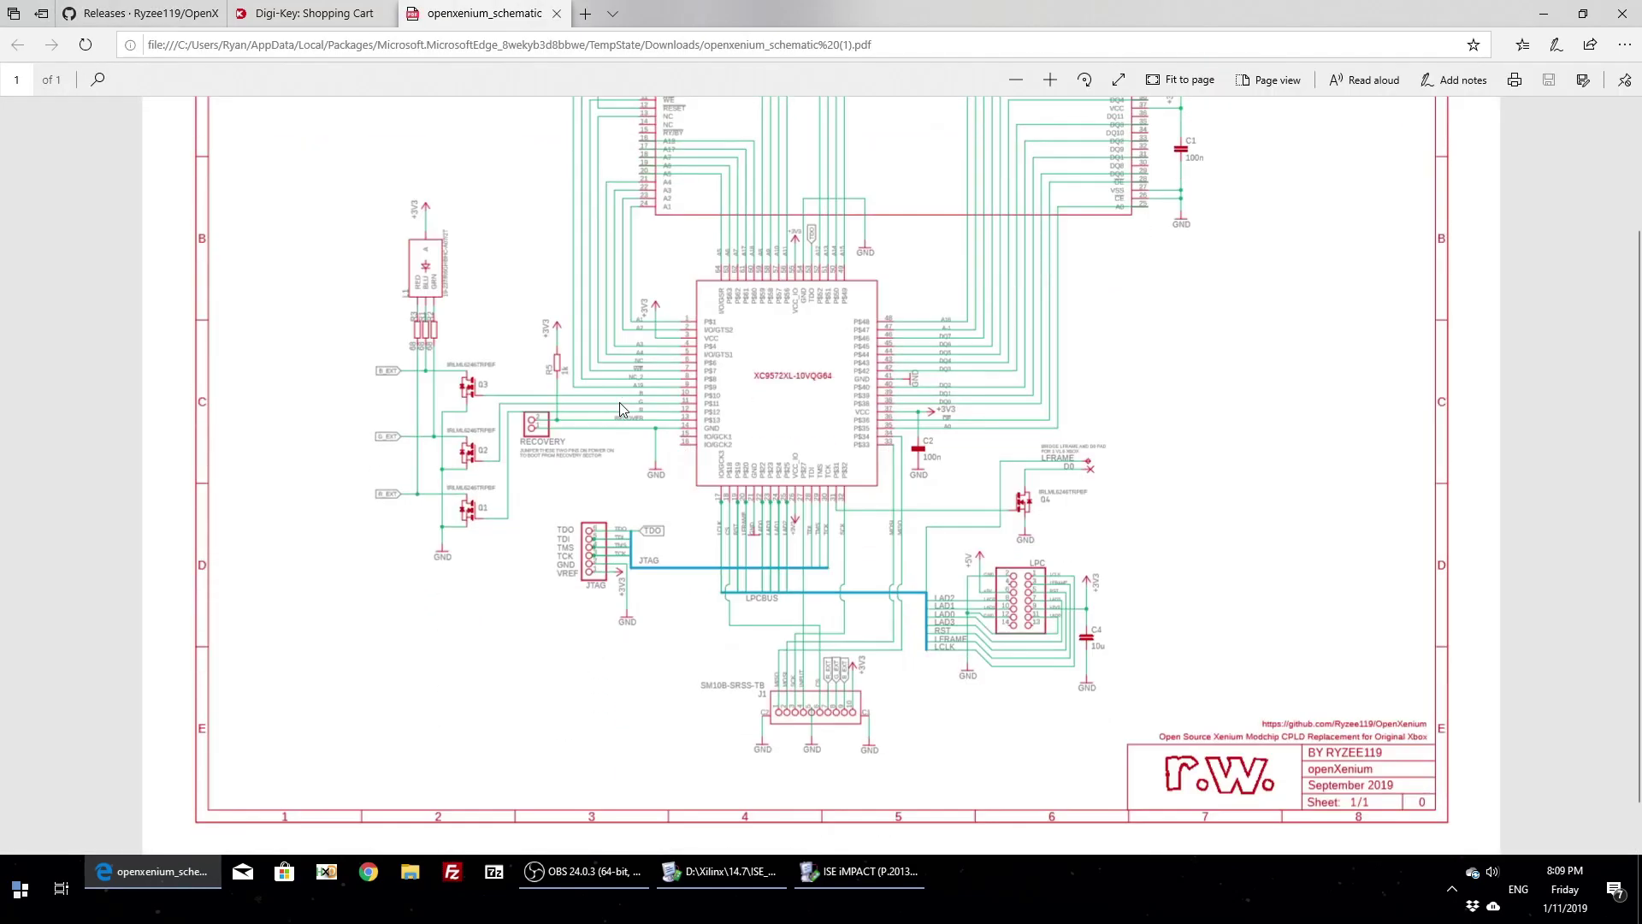
scroll(643, 444, "up", 3)
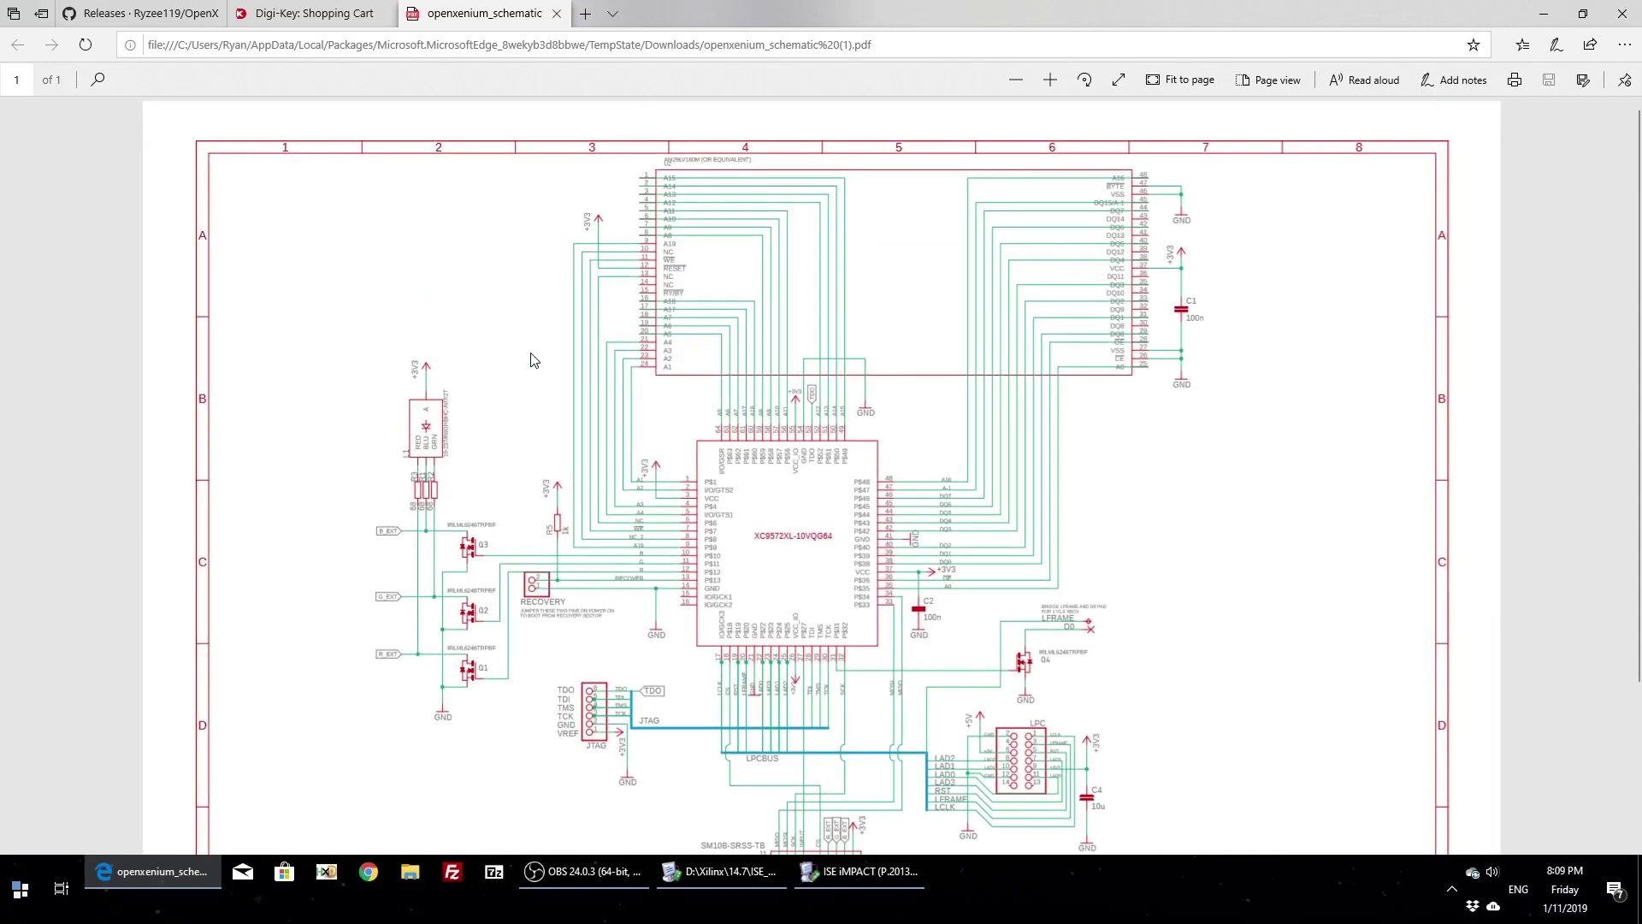
Return from the schematic to the OpenXenium repository root on GitHub and skim its README.
left_click(106, 12)
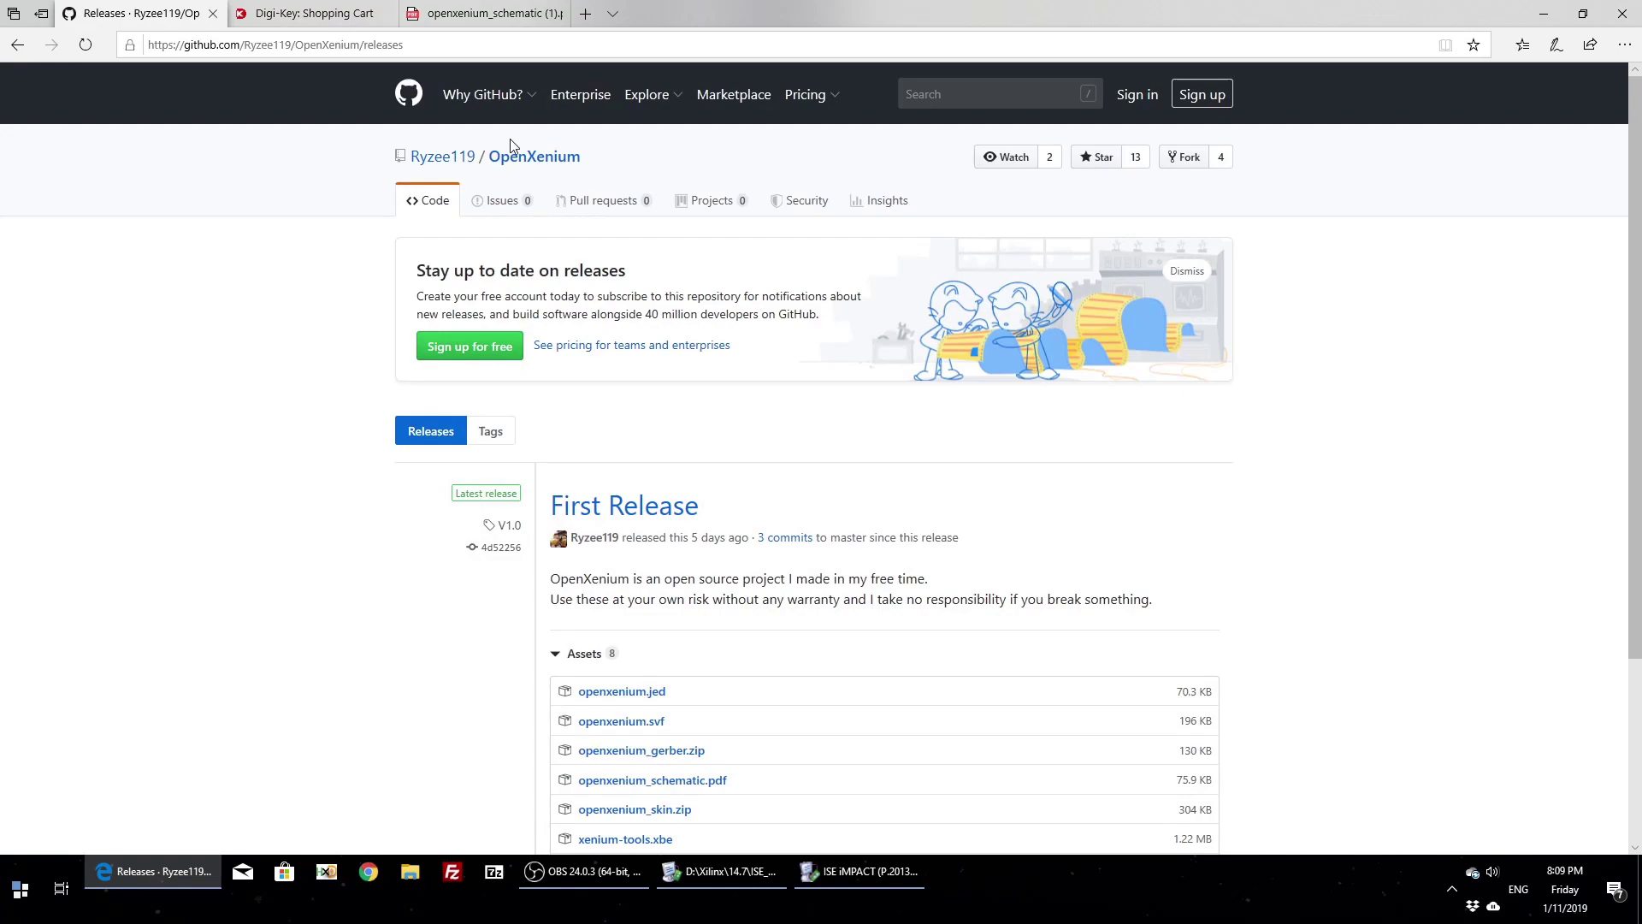
left_click(523, 156)
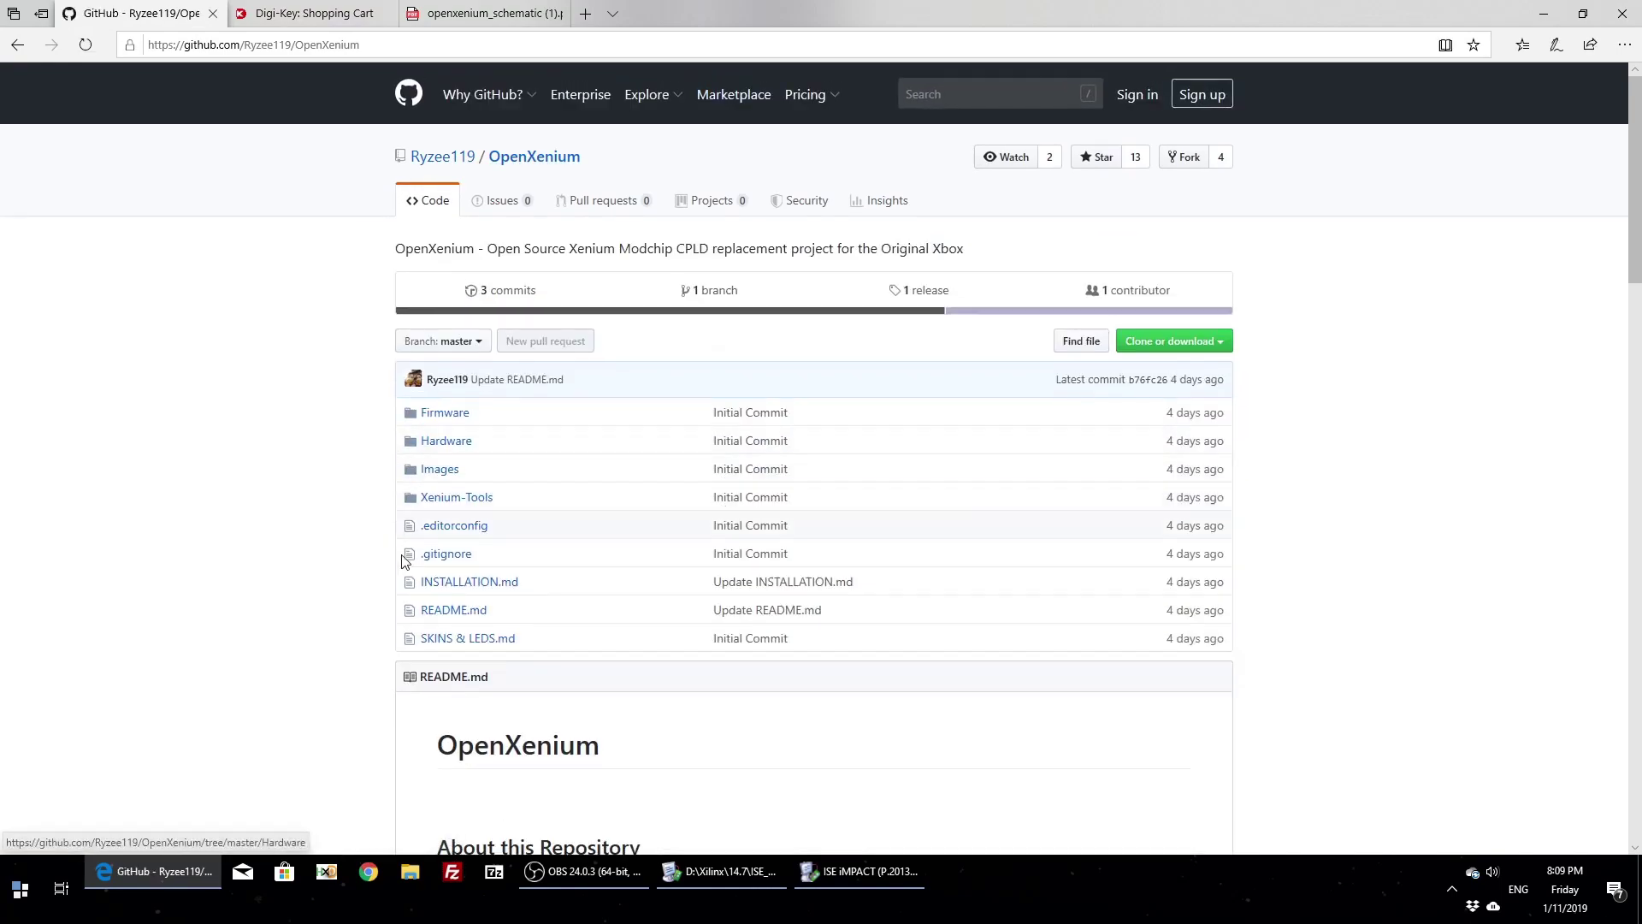
scroll(382, 555, "down", 6)
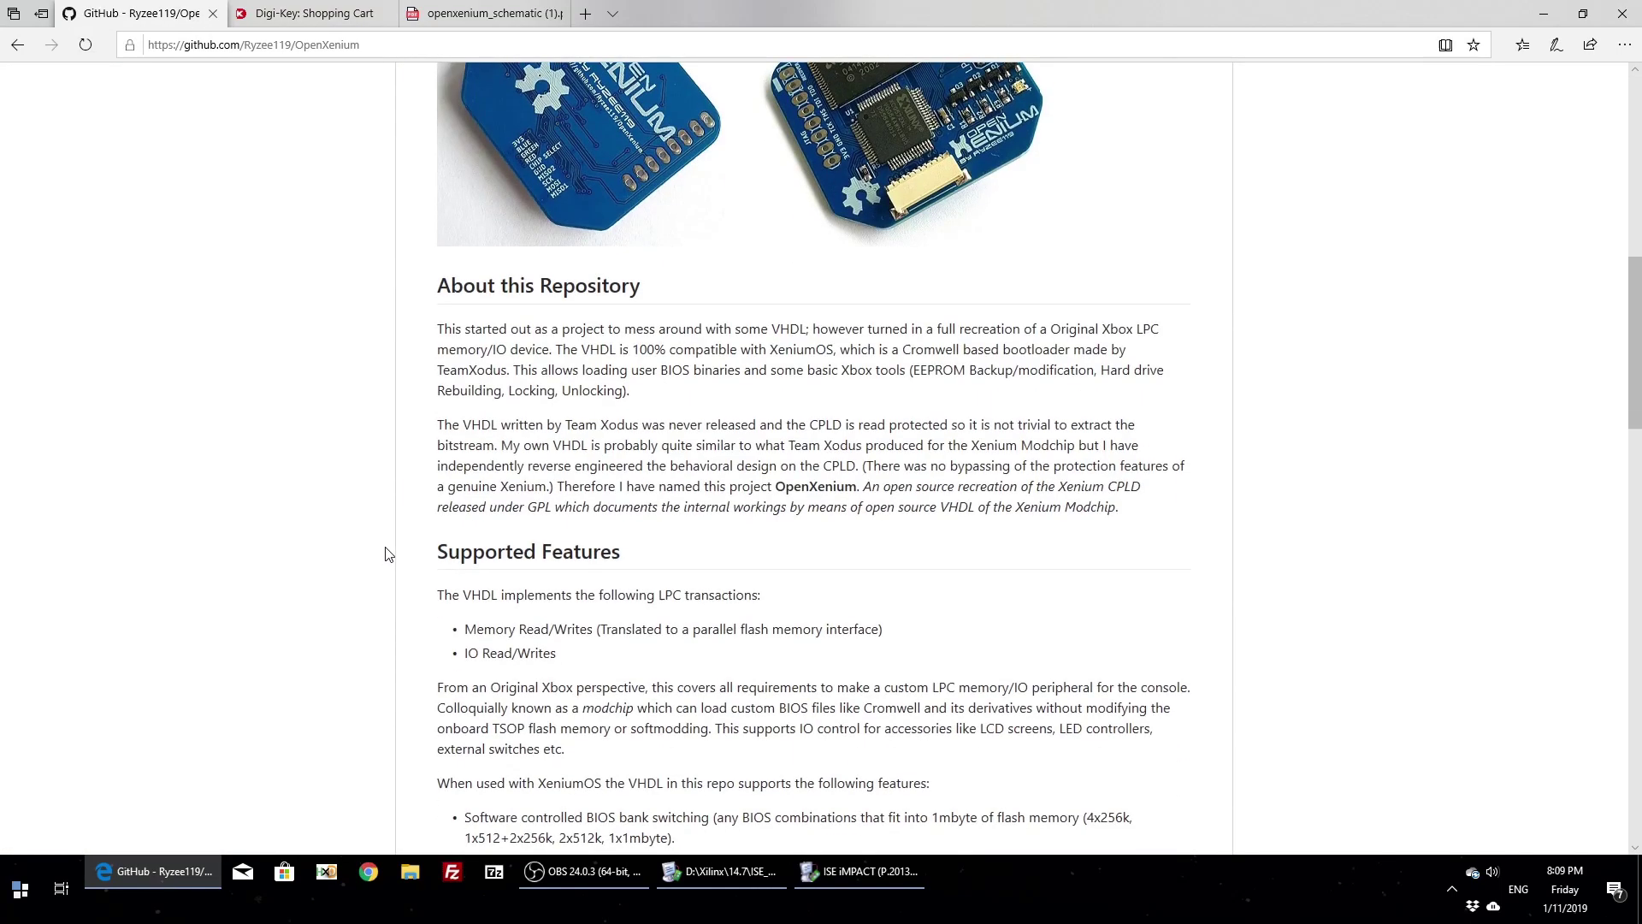
scroll(384, 553, "down", 5)
scroll(385, 550, "up", 15)
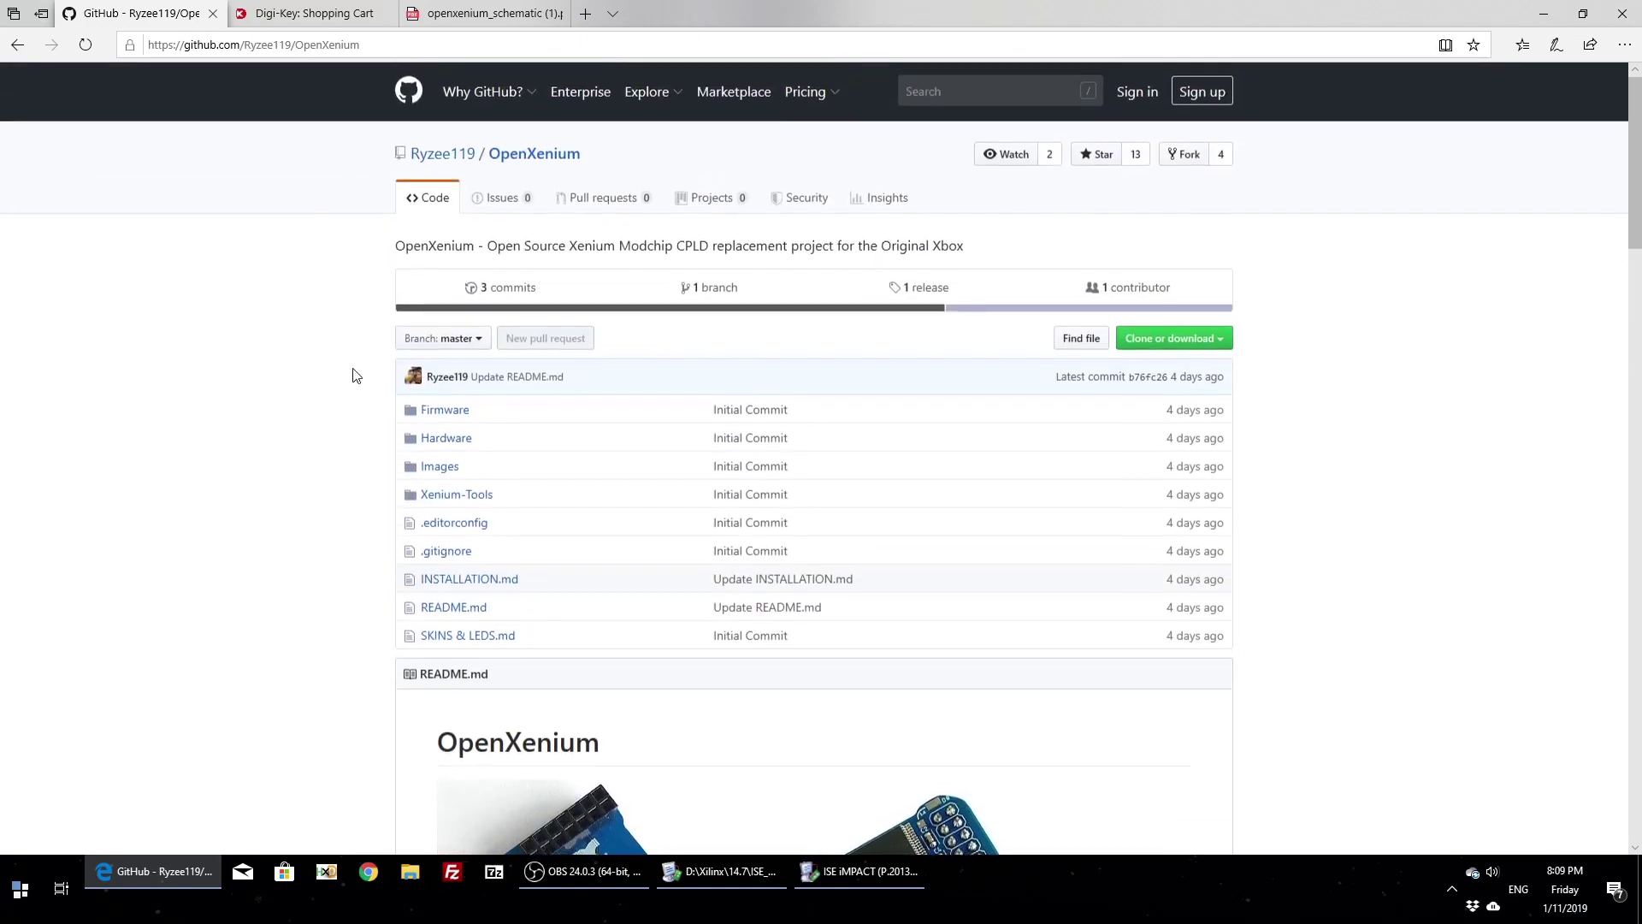
Open the repository's Firmware folder and read the README's CPLD build and programming instructions along with the file list.
left_click(443, 414)
scroll(223, 480, "down", 2)
scroll(368, 342, "up", 1)
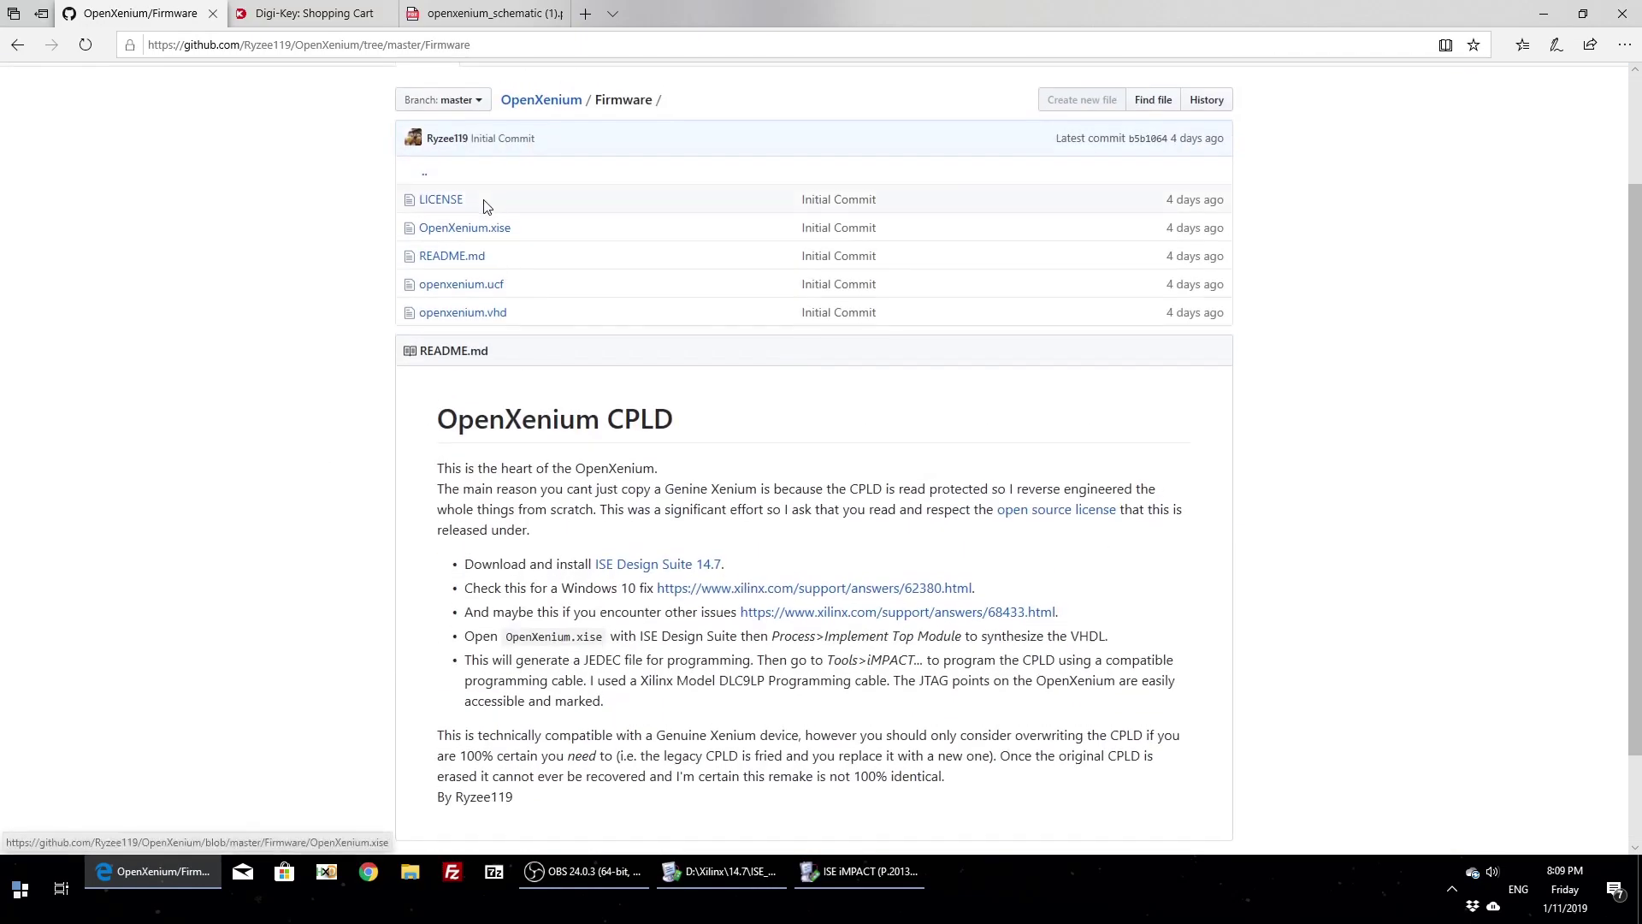
scroll(526, 171, "up", 1)
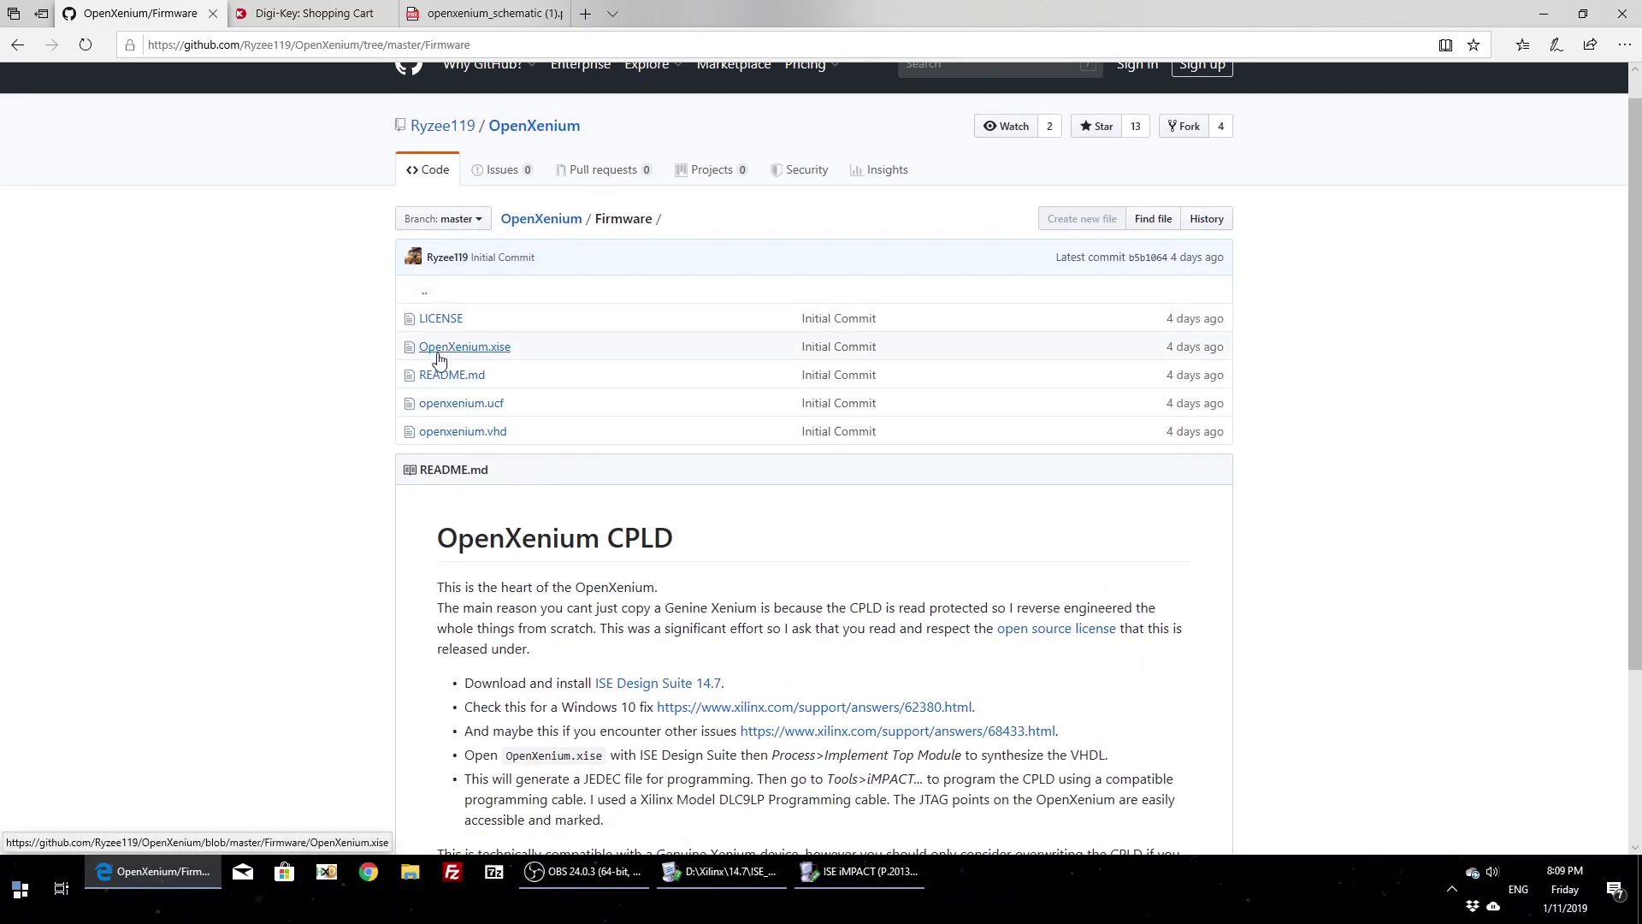
Open openxenium.vhd from the Firmware folder and look through its port, state machine and register definitions.
left_click(446, 433)
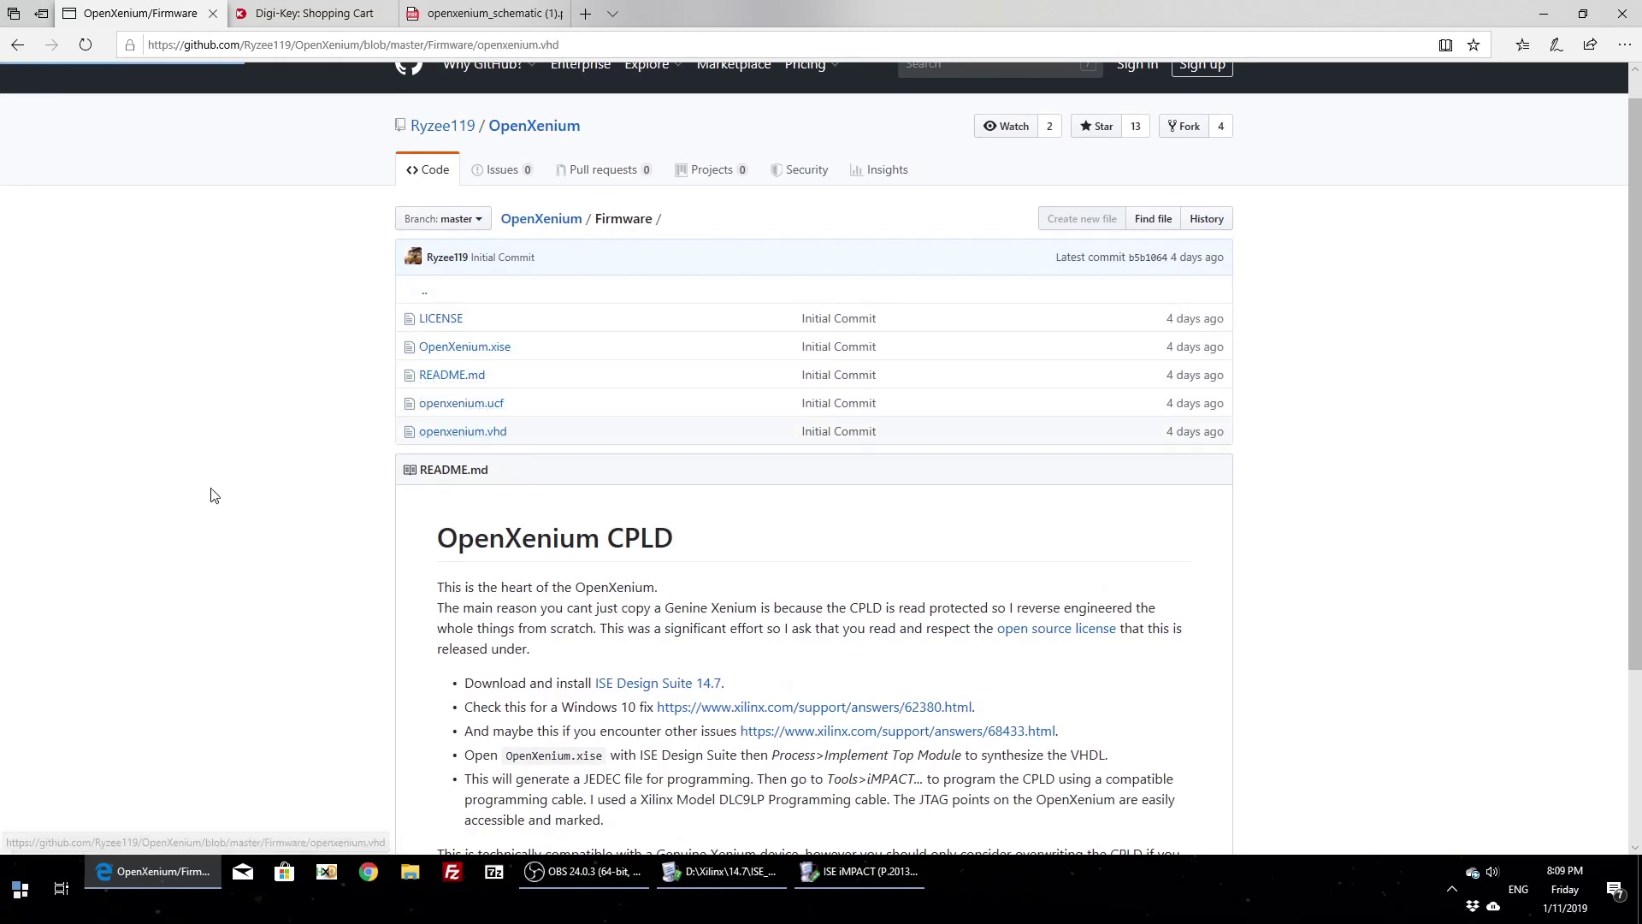
scroll(587, 520, "down", 12)
scroll(676, 480, "down", 20)
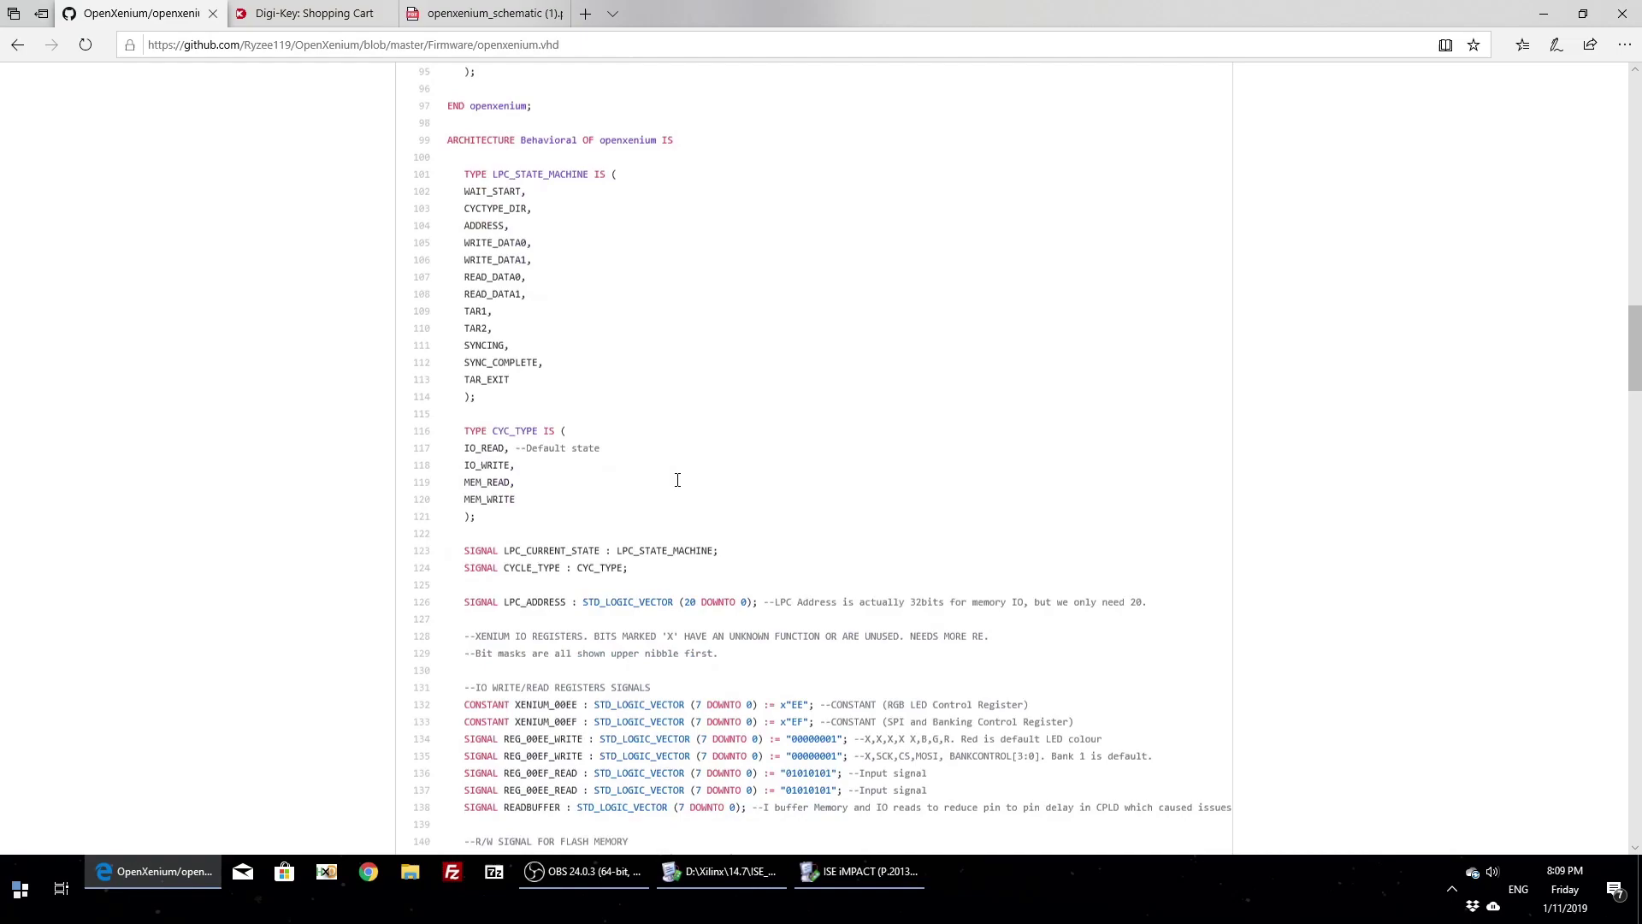
scroll(606, 399, "up", 20)
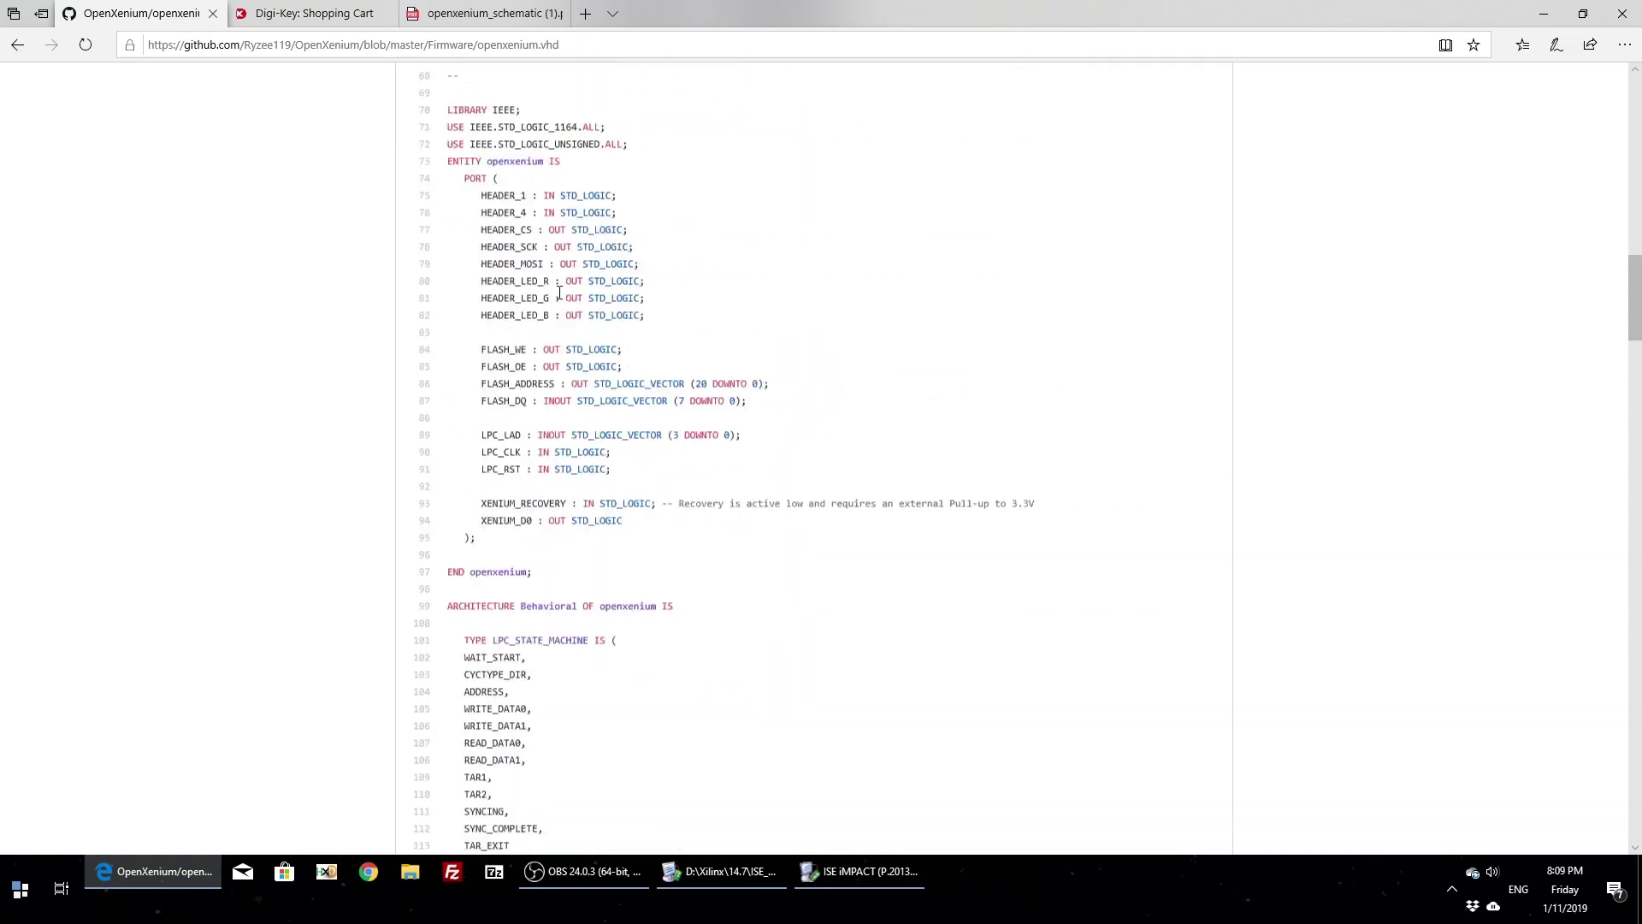
Go back through the Firmware folder to the repository root and look through the main README again.
left_click(18, 45)
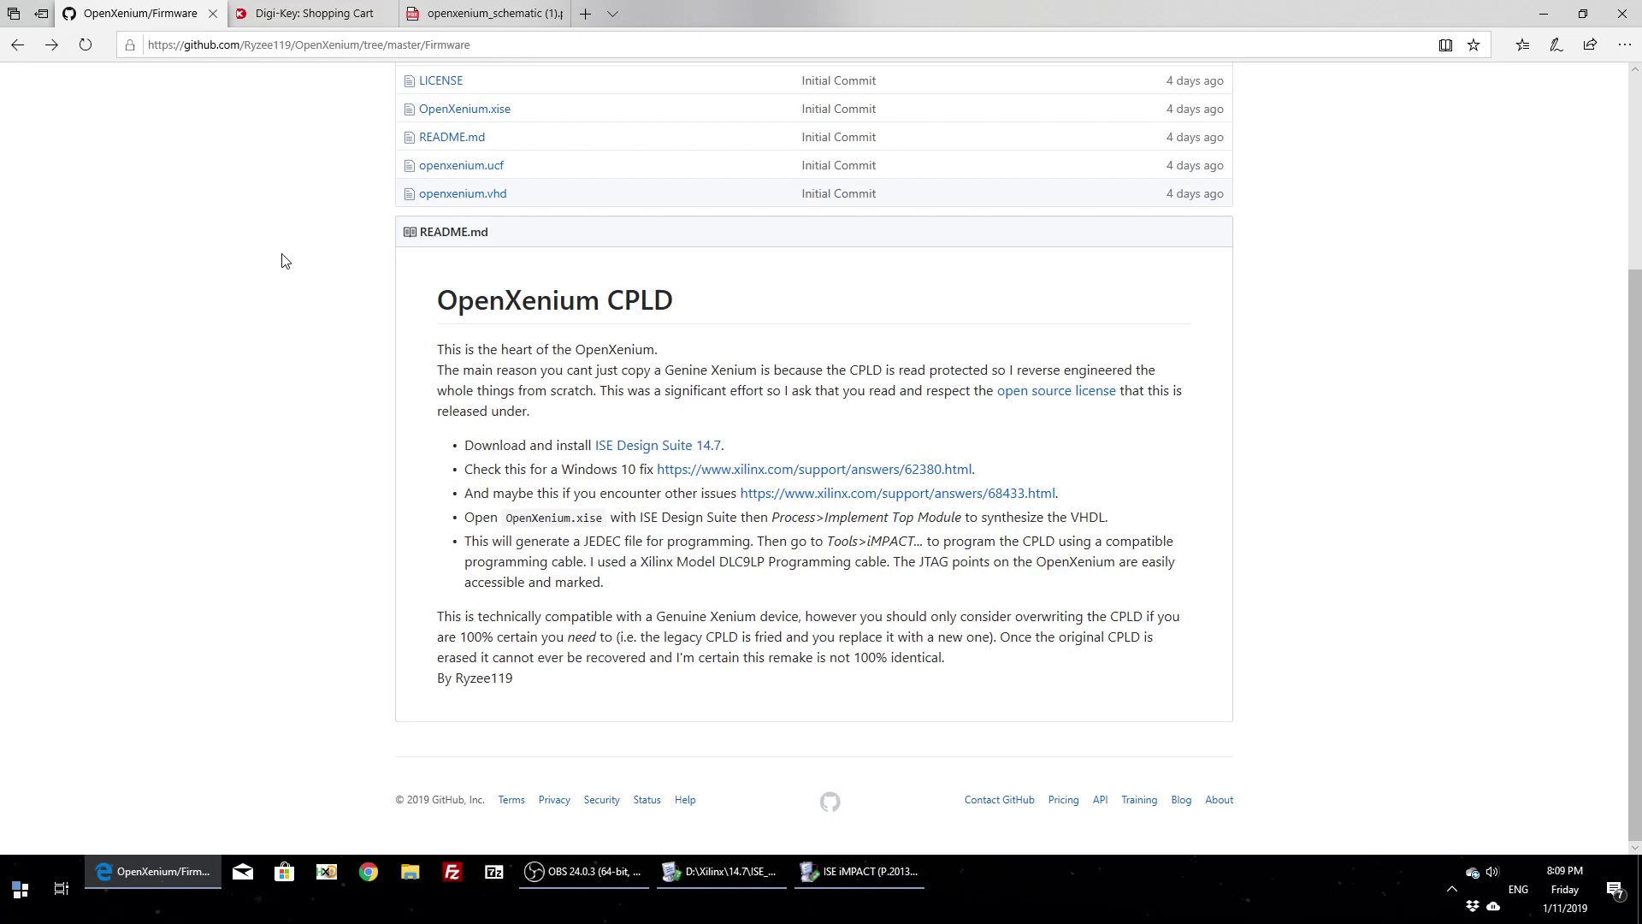
scroll(367, 291, "up", 3)
left_click(560, 249)
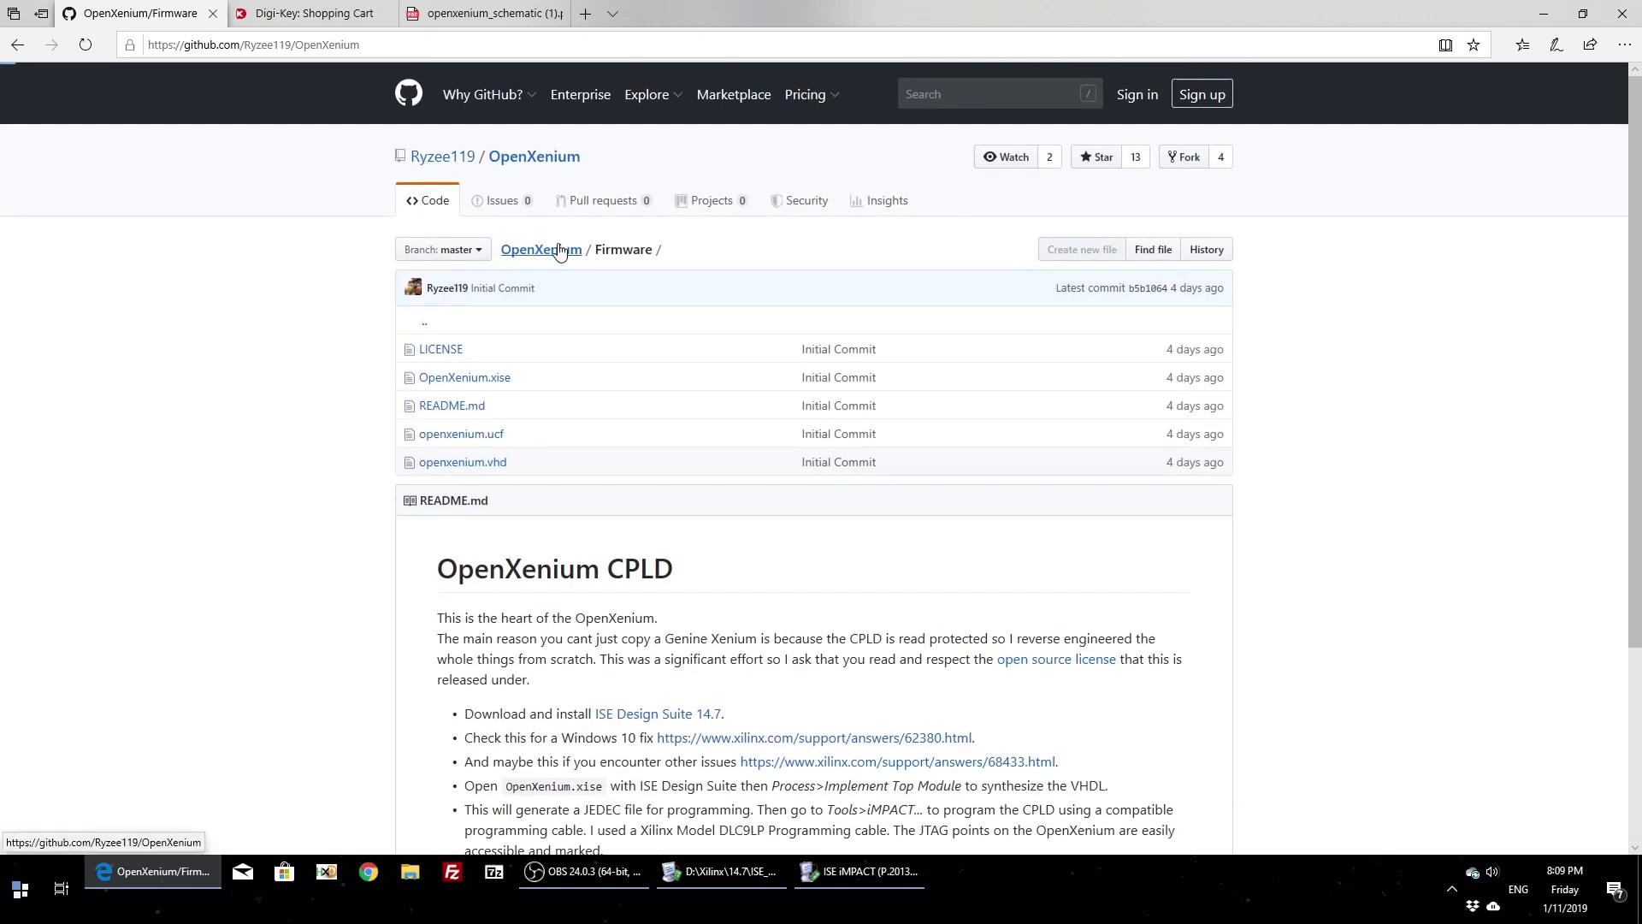
scroll(357, 420, "down", 4)
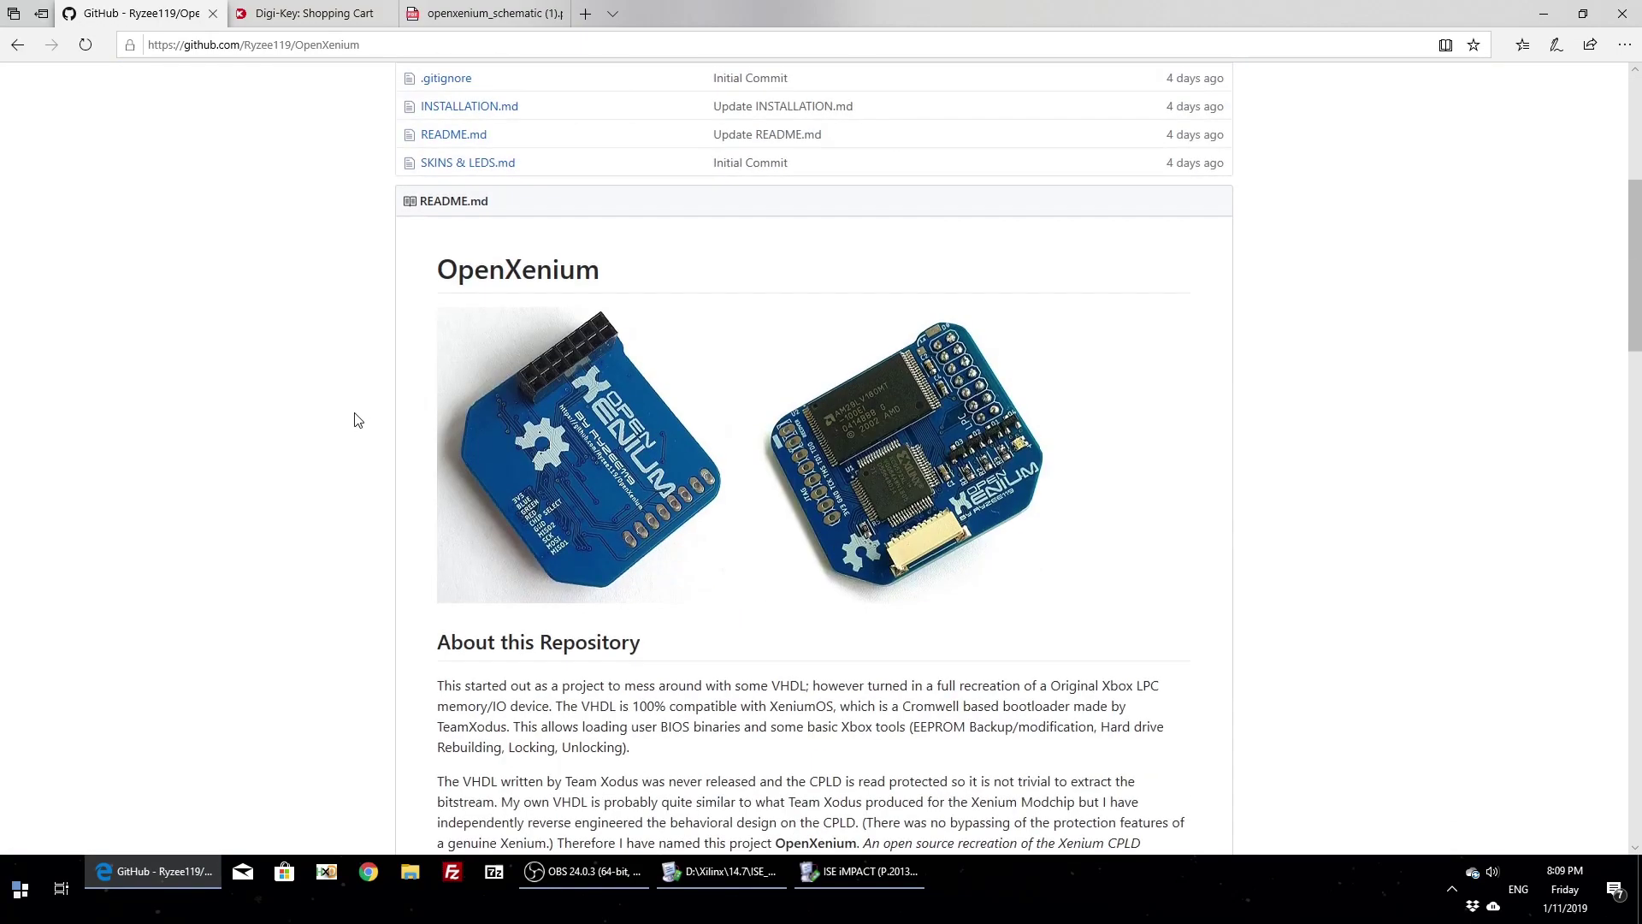
scroll(358, 419, "down", 15)
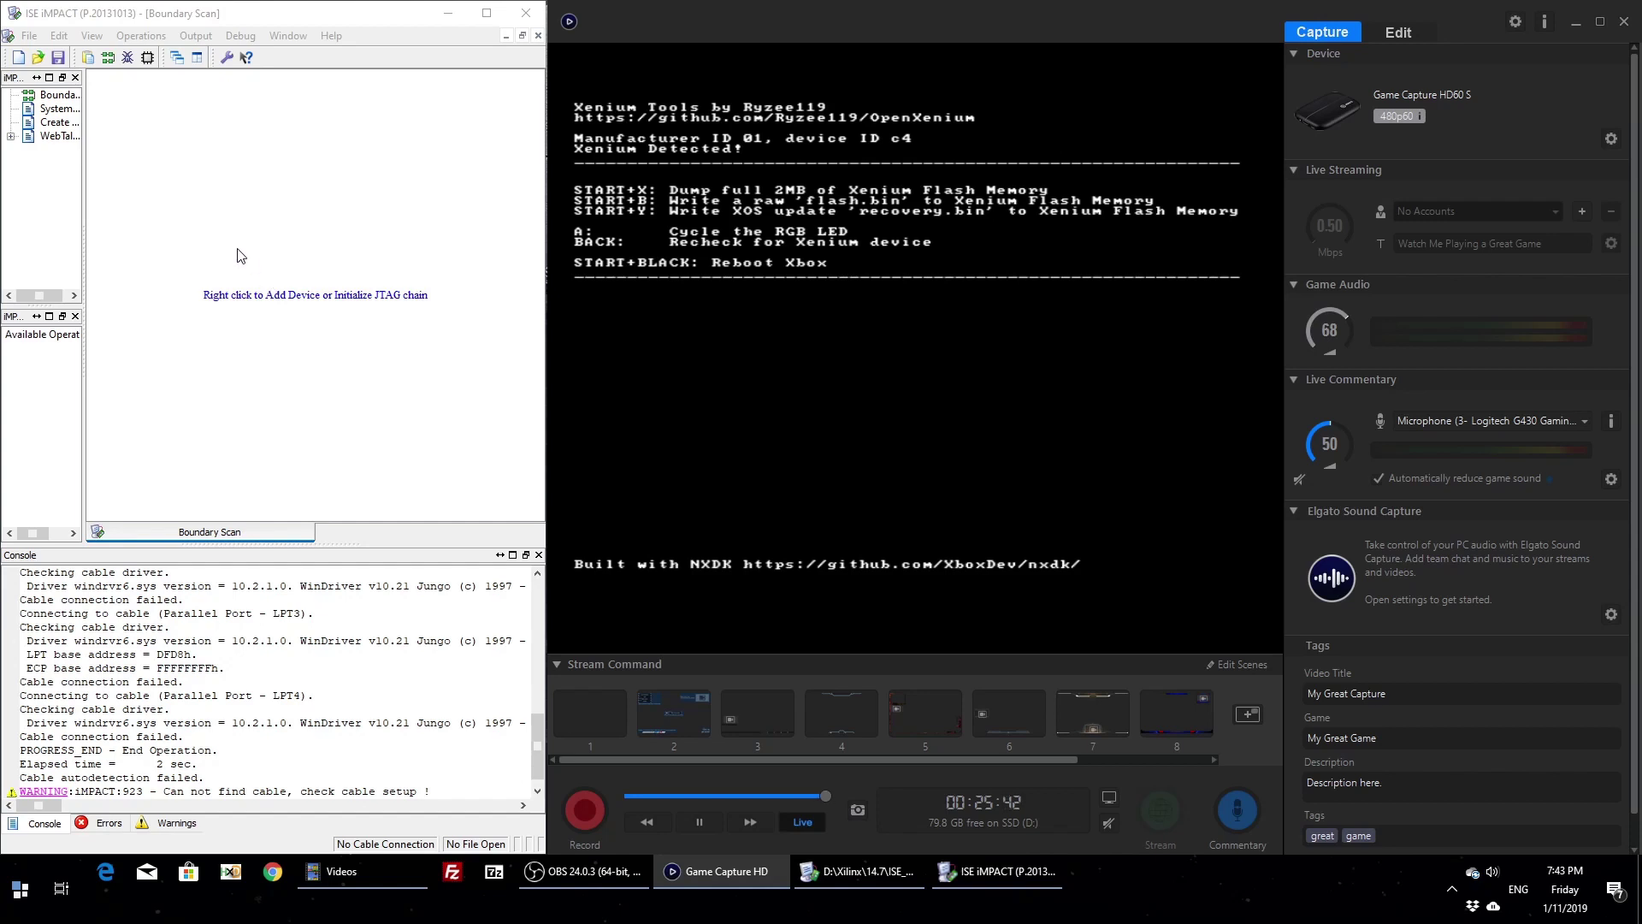
Switch to ISE iMPACT and initialize the JTAG chain in the Boundary Scan view.
left_click(205, 236)
right_click(206, 236)
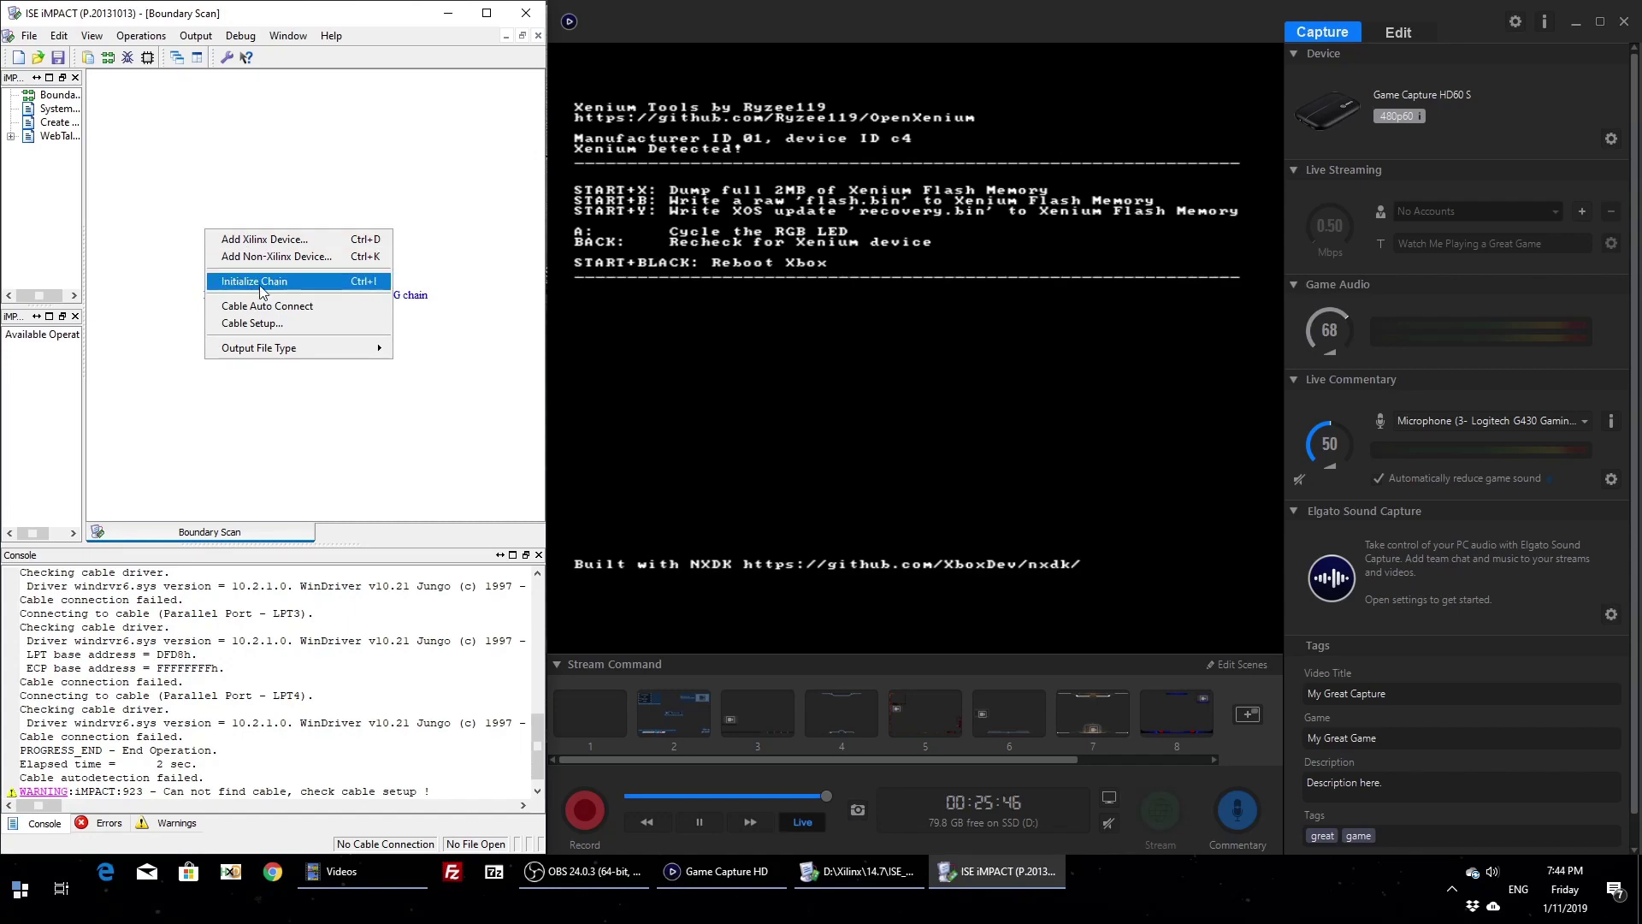
left_click(223, 282)
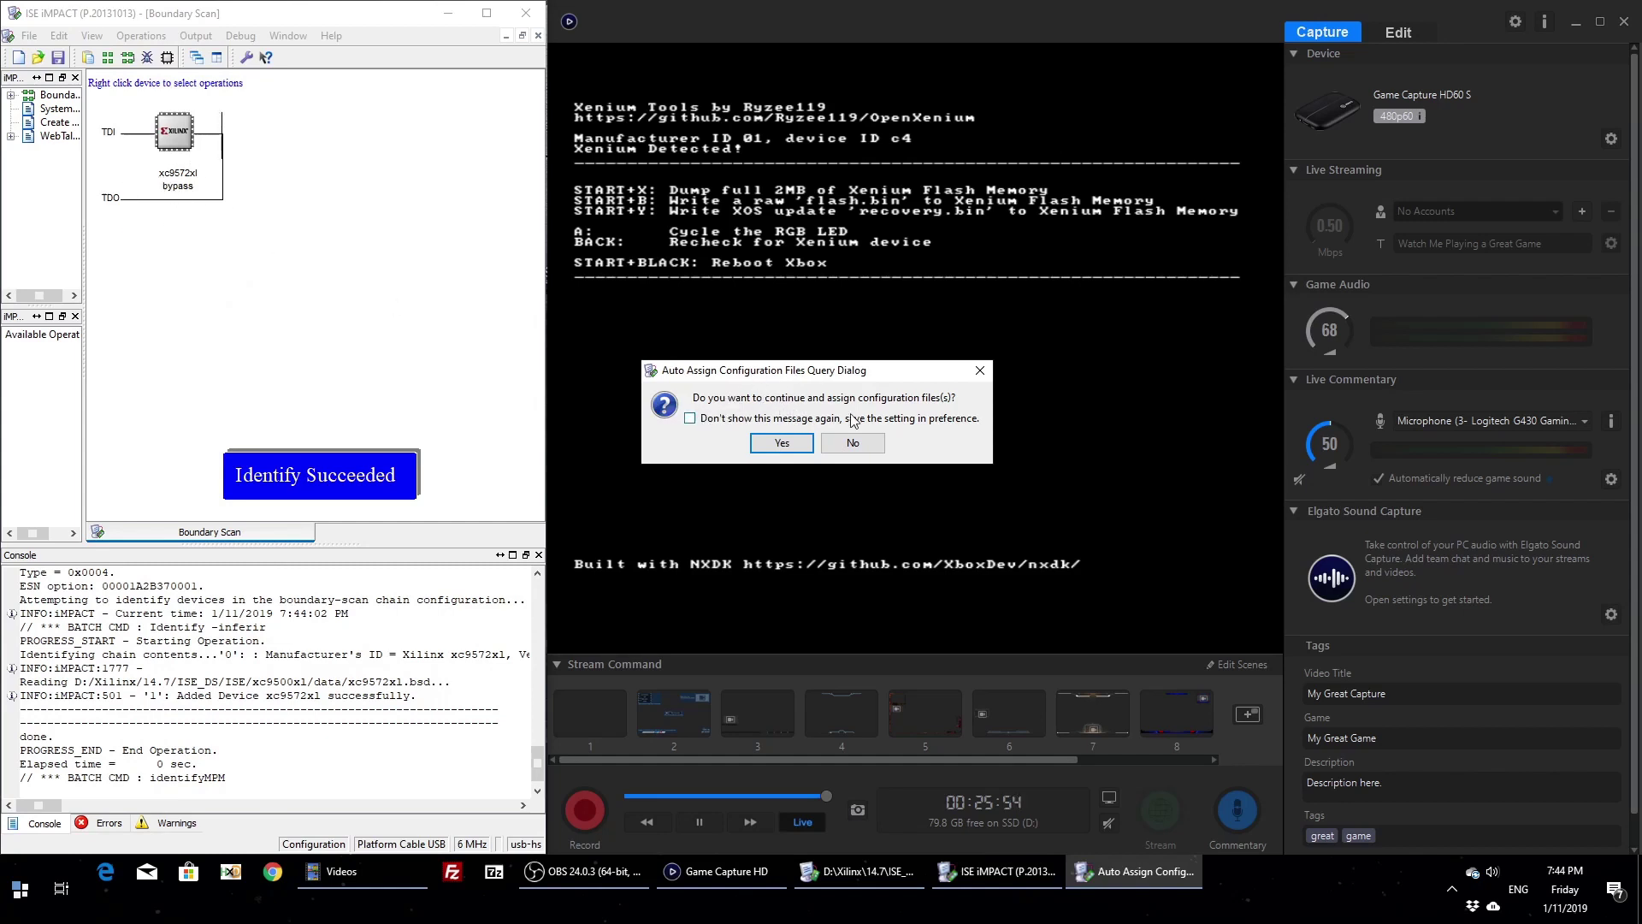
Accept assigning a configuration file and load openxenium.jed from the F: drive for the xc9572xl device.
left_click(782, 443)
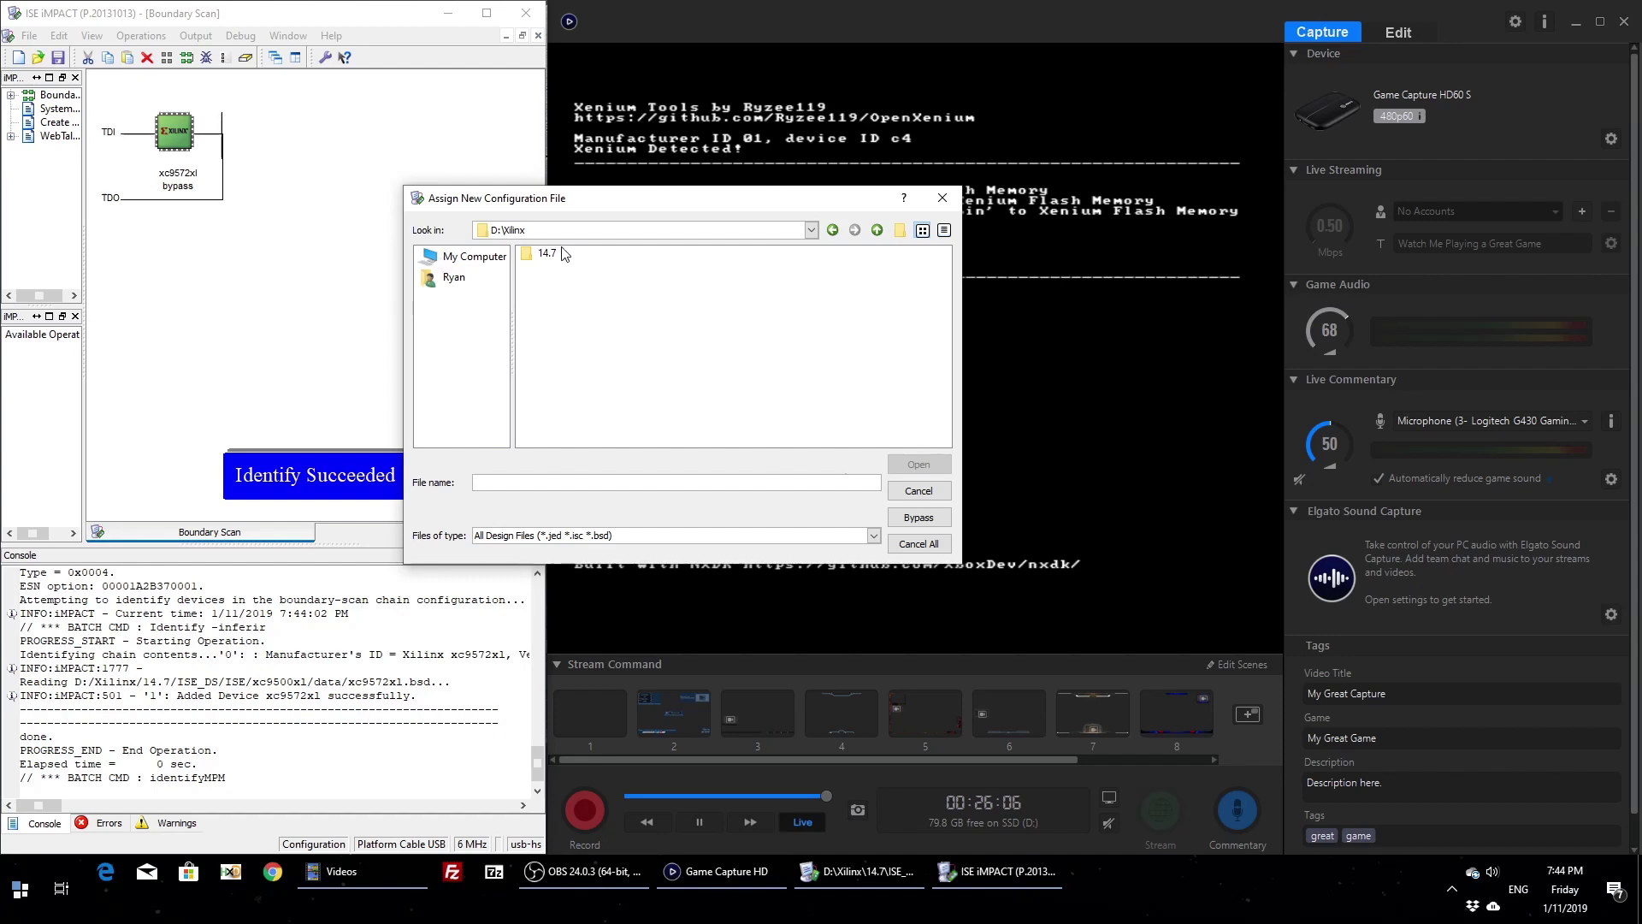
left_click(590, 231)
left_click(530, 327)
left_click(588, 257)
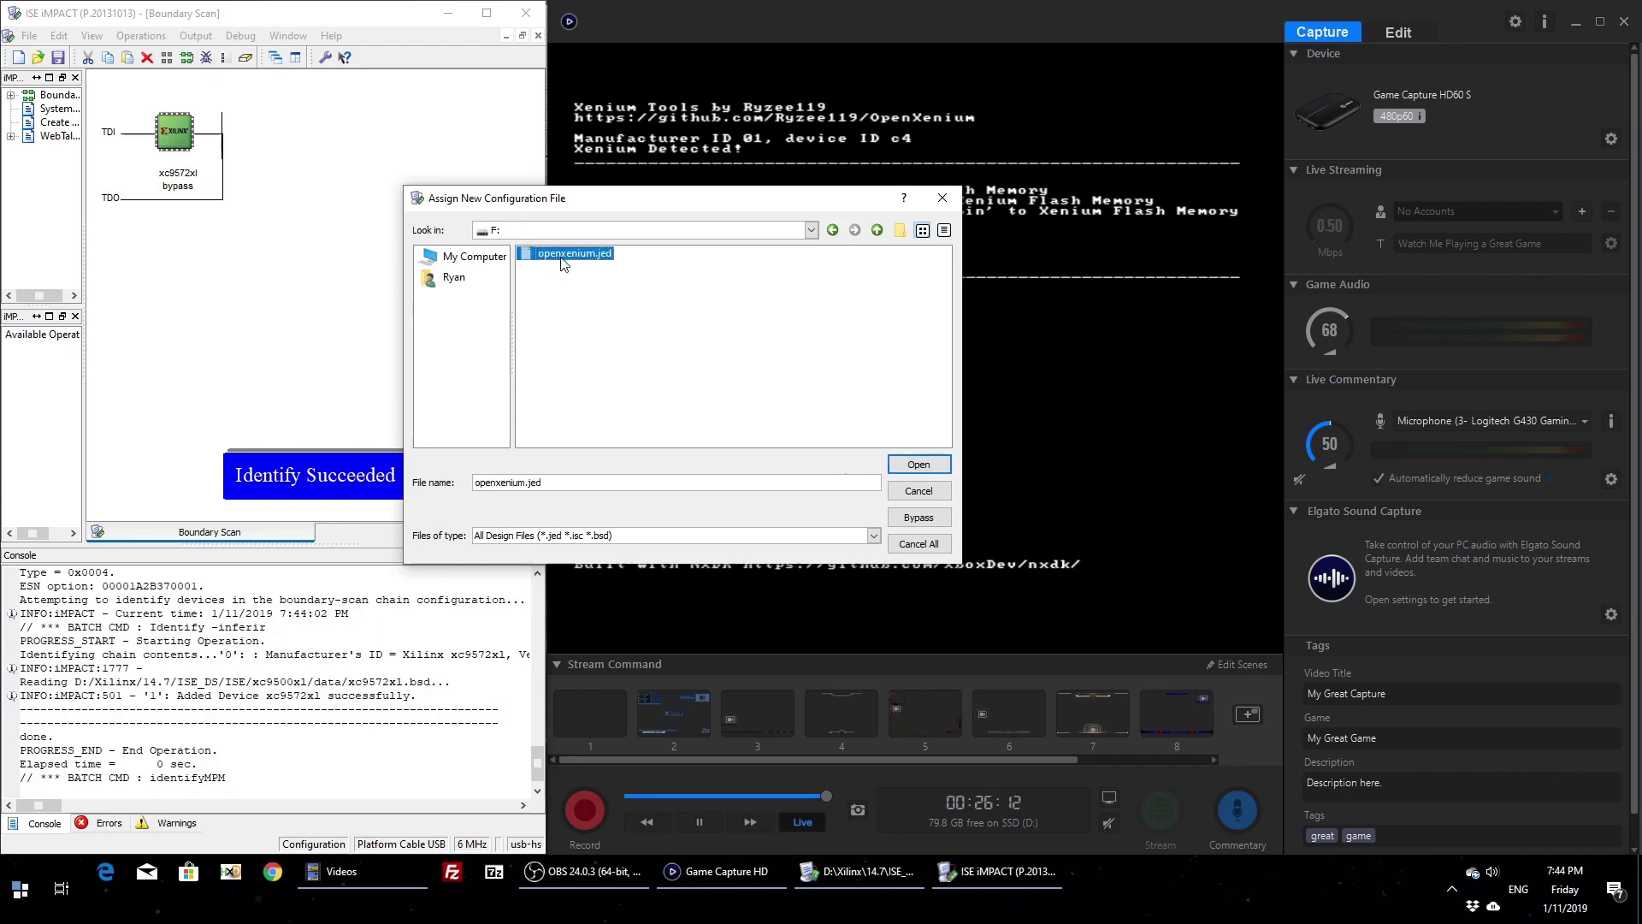
double_click(563, 259)
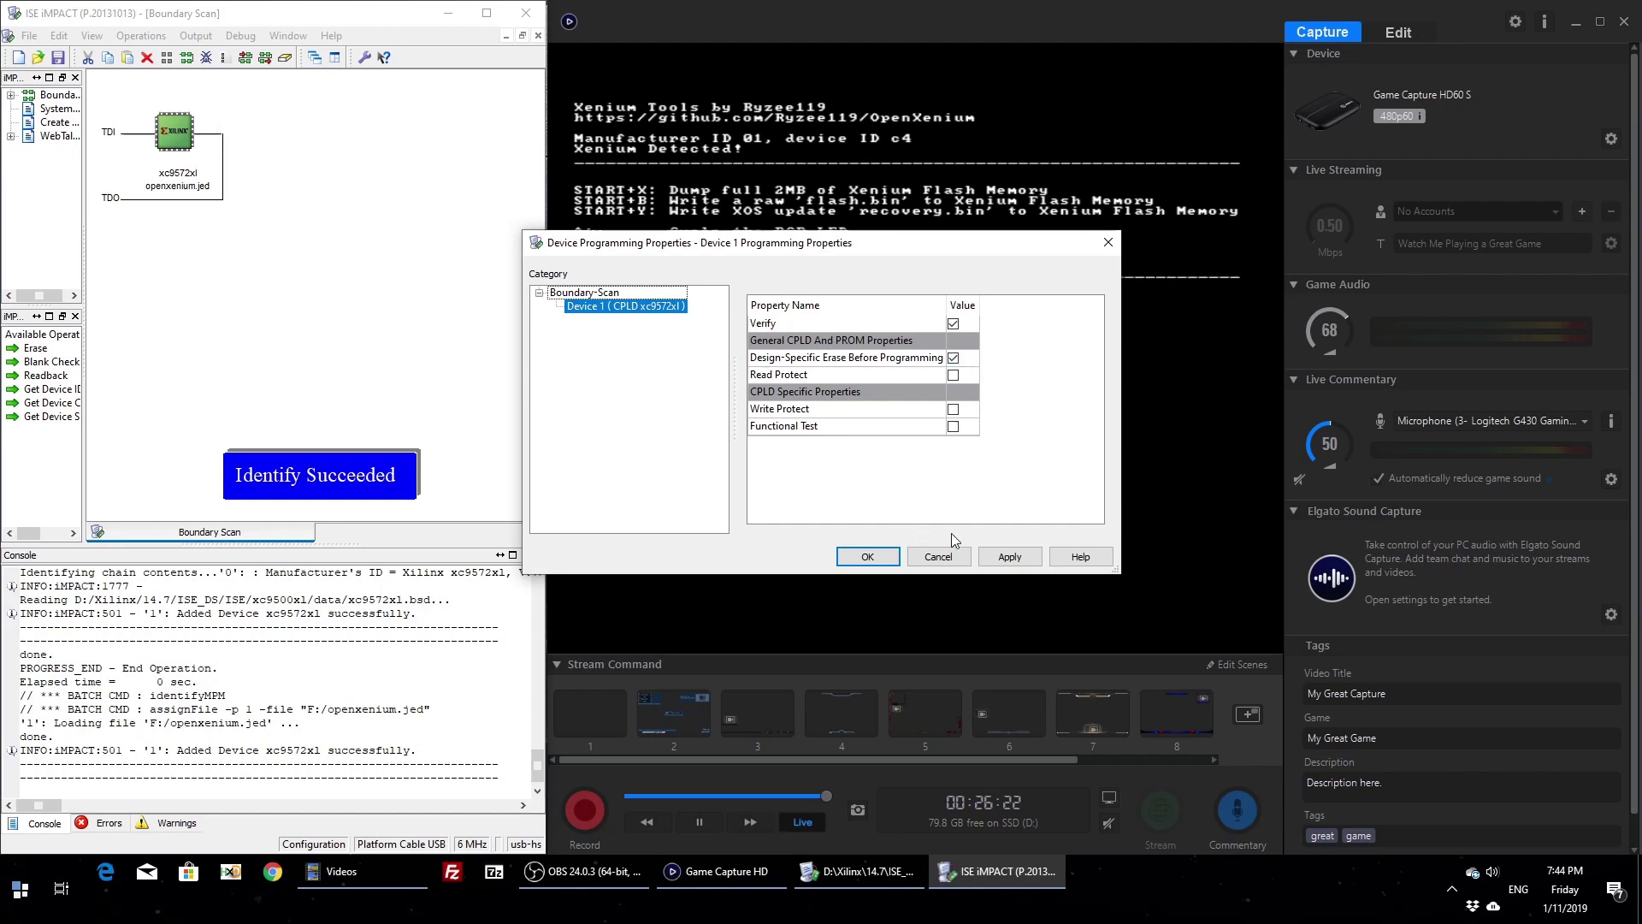
Accept the programming properties with Verify and Design-Specific Erase Before Programming enabled, and program the xc9572xl CPLD.
left_click(867, 561)
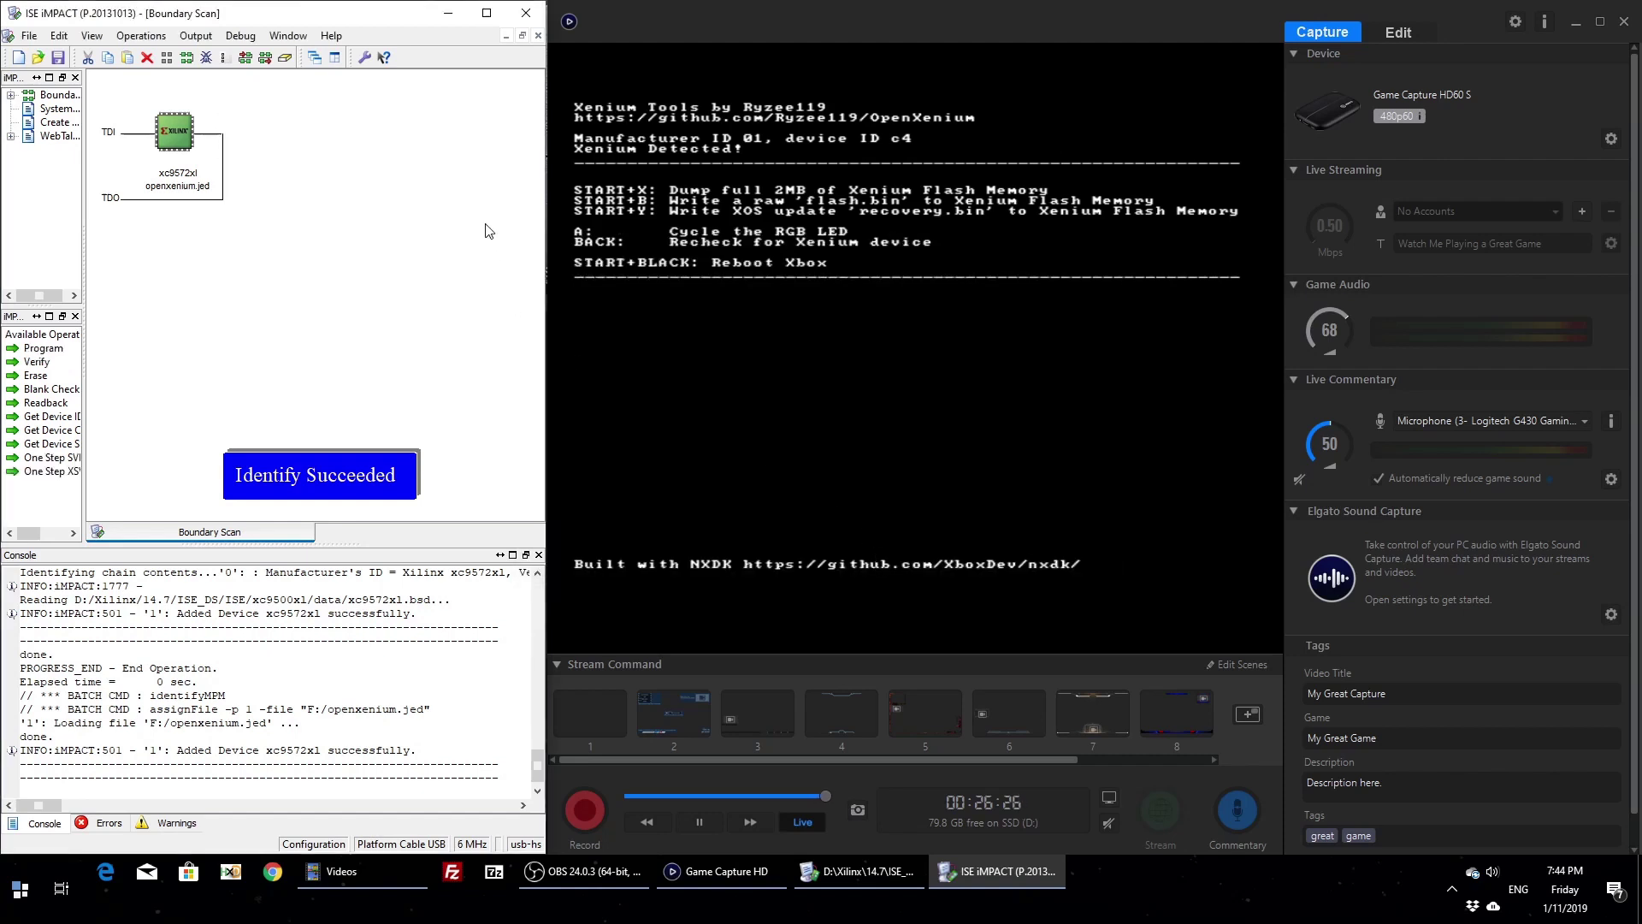
right_click(180, 133)
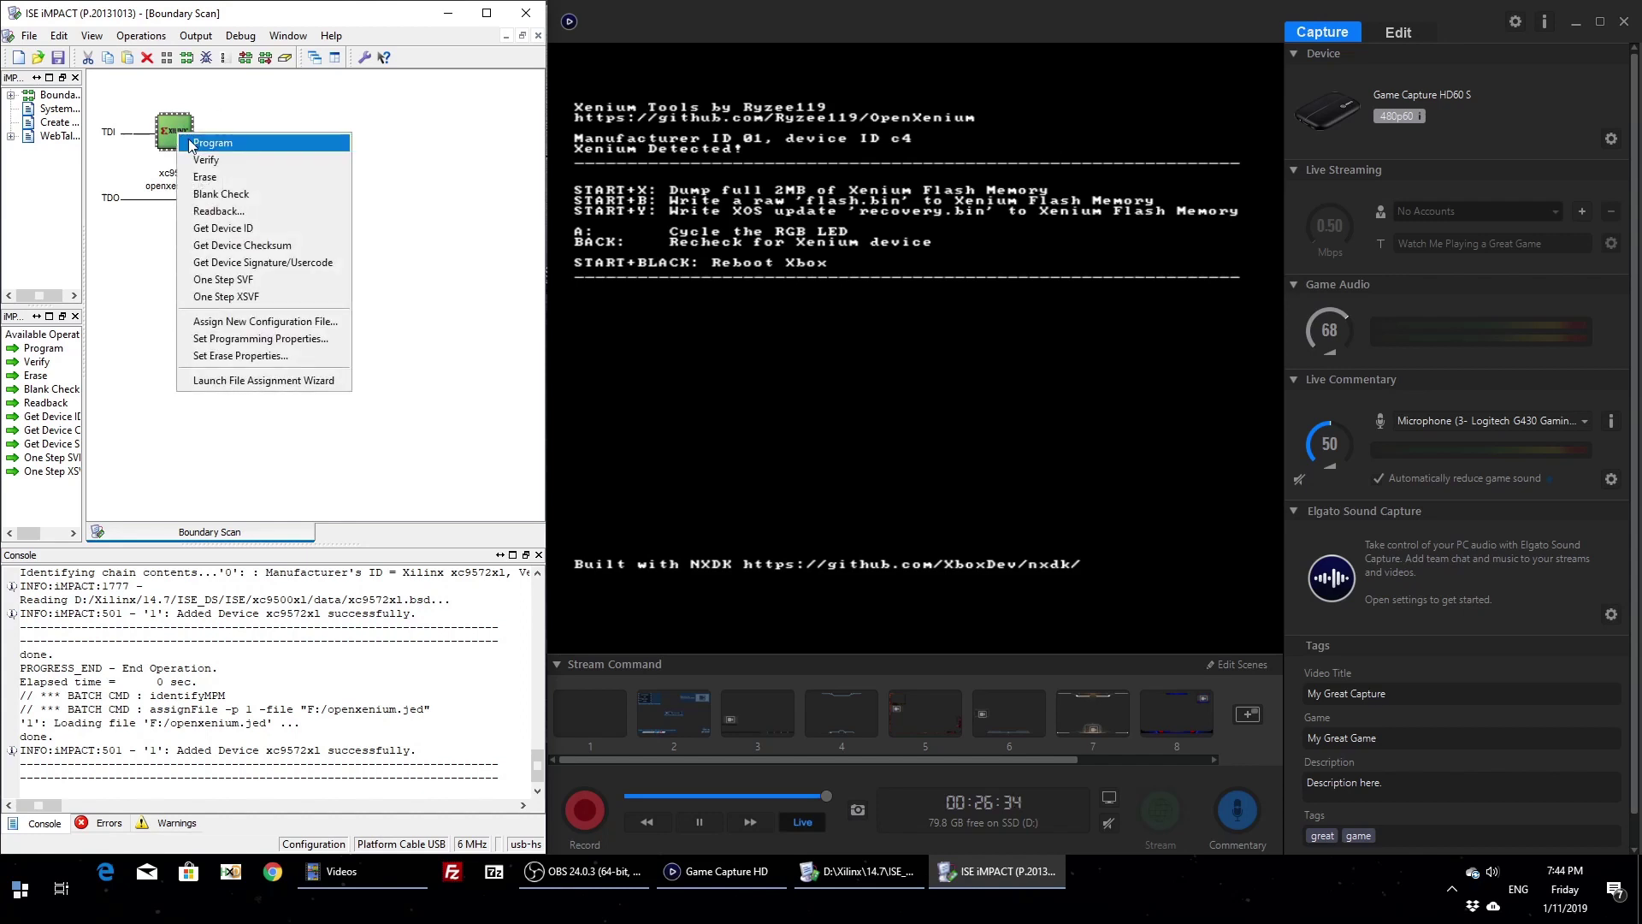
left_click(205, 142)
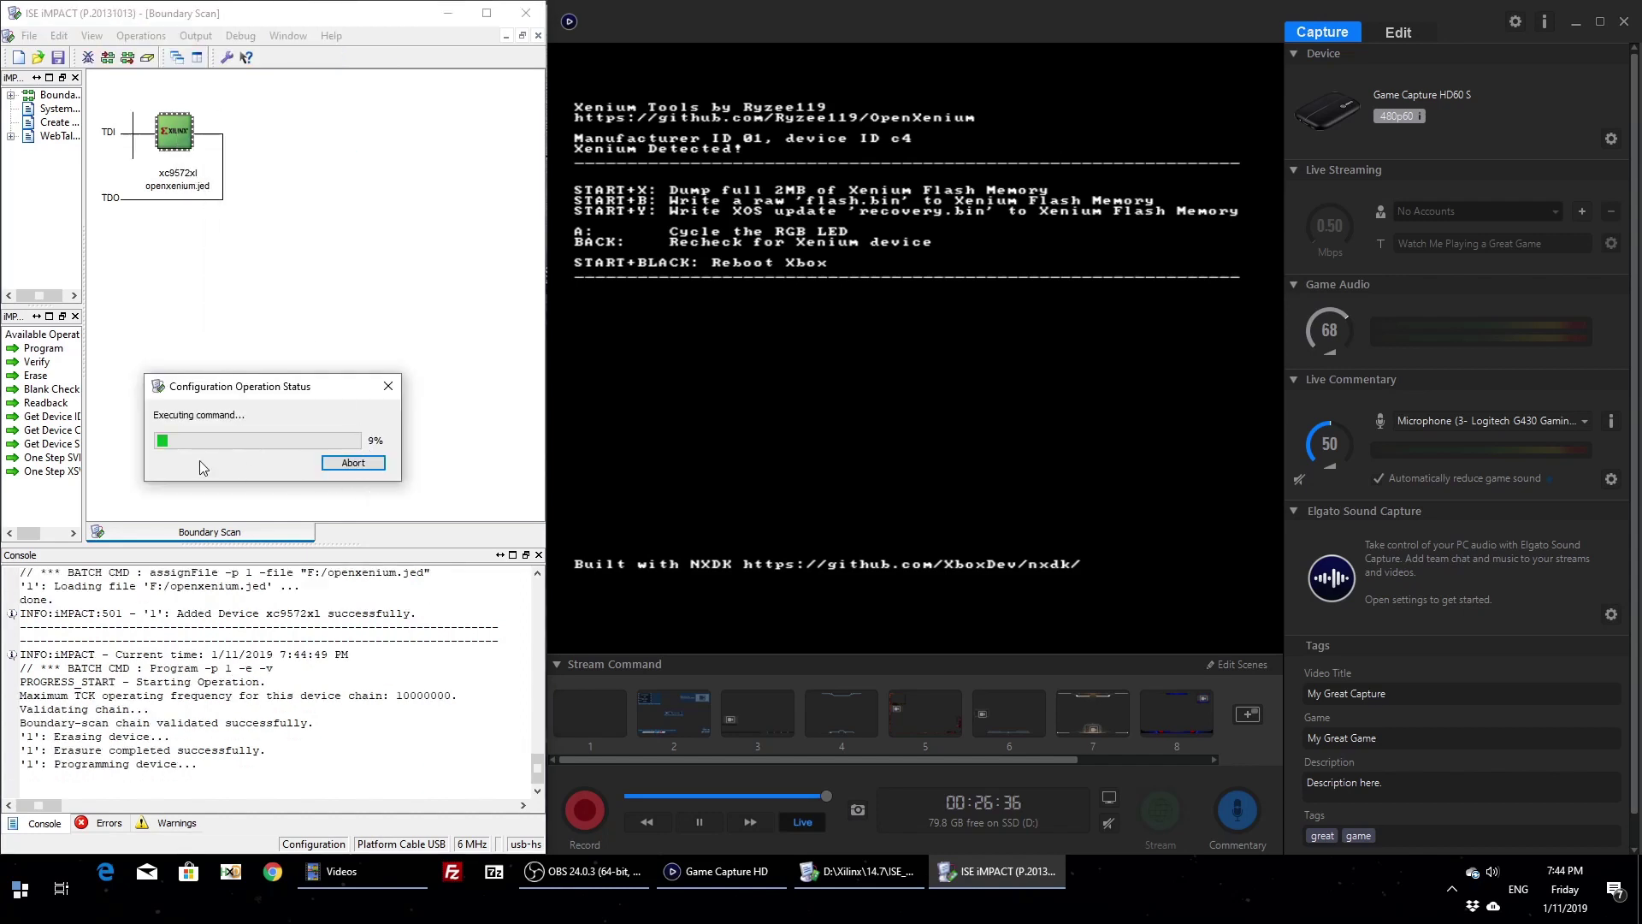